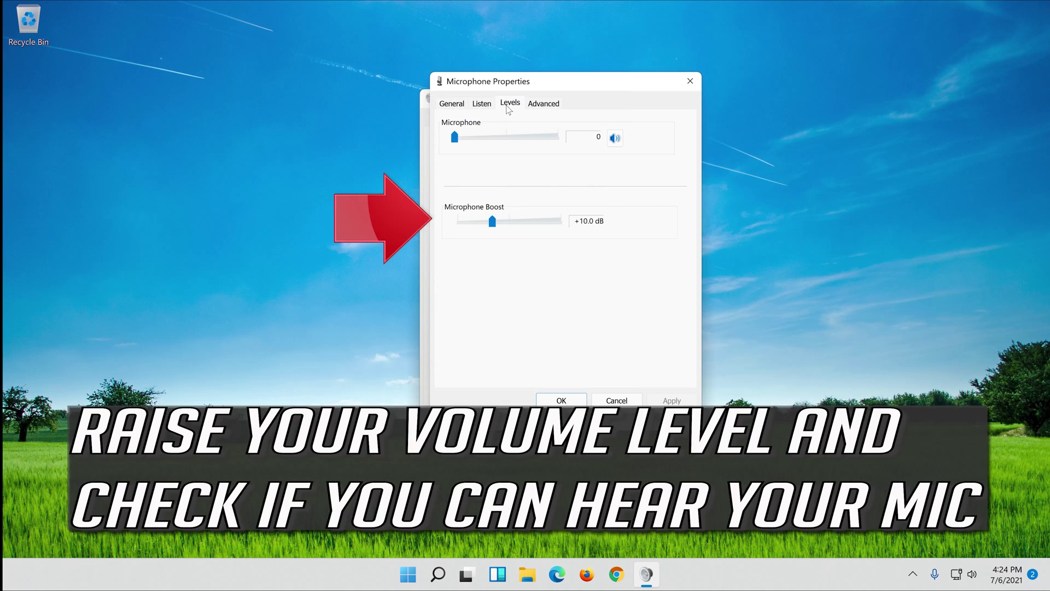
Step: Raise the microphone's recording level to 100 and confirm both the microphone properties and the Sound settings
drag(454, 138, 572, 143)
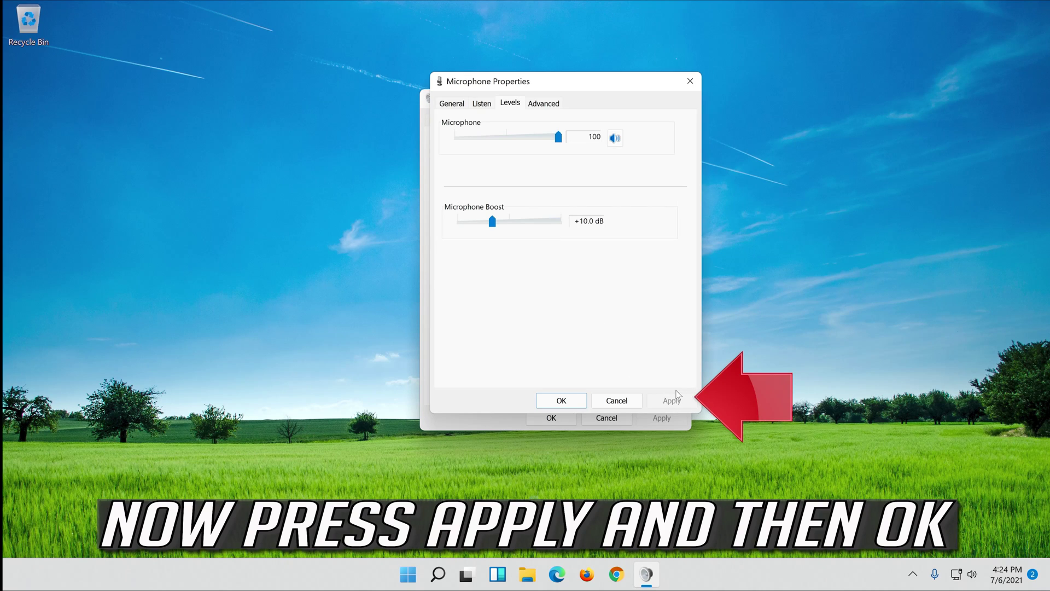
click(557, 405)
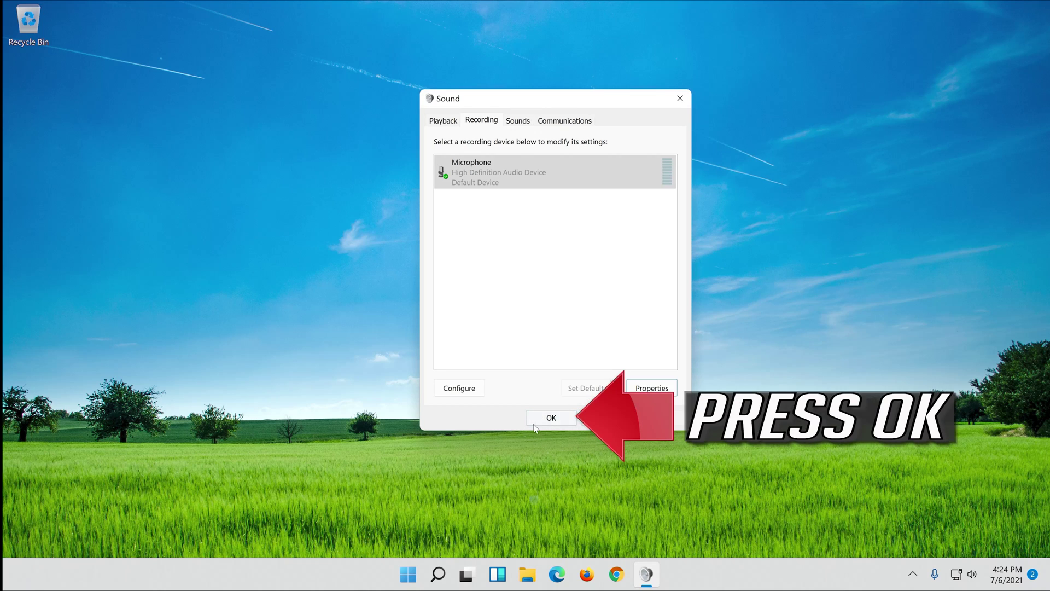
click(557, 418)
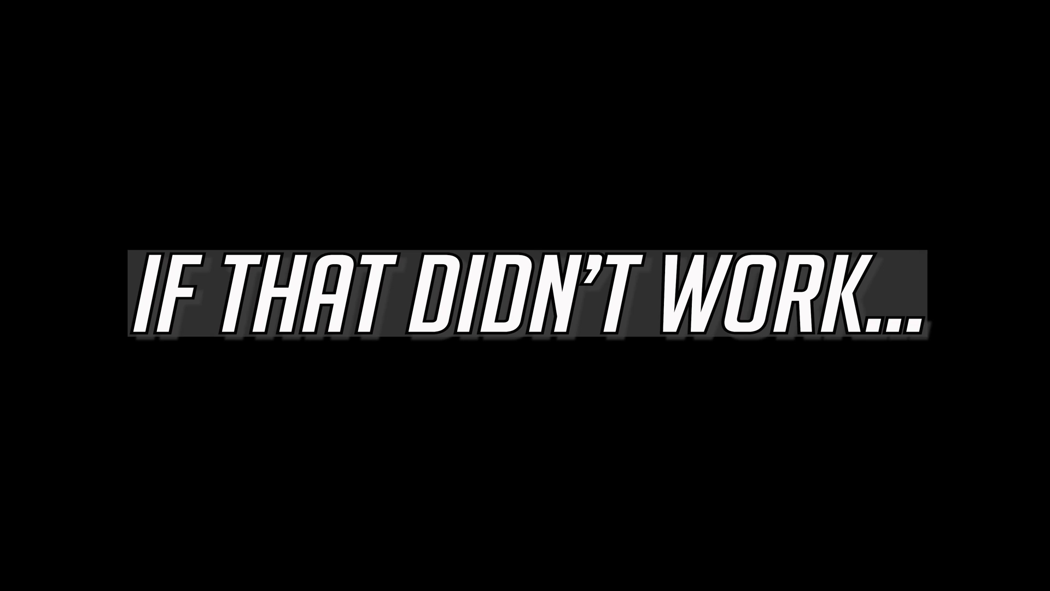
Step: Search Windows for "device manager" and open Device Manager
click(453, 573)
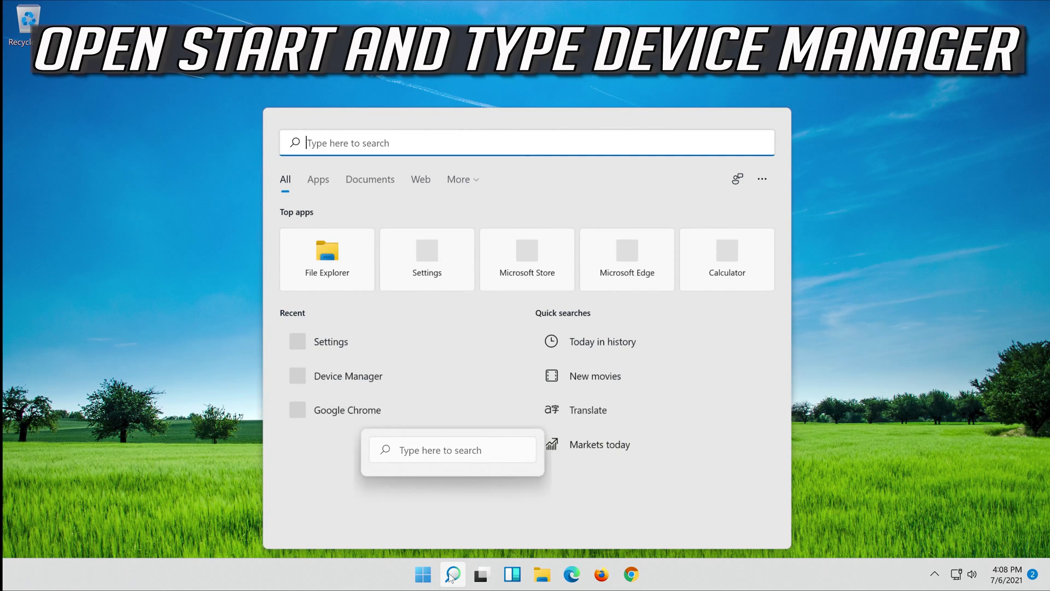
text(device )
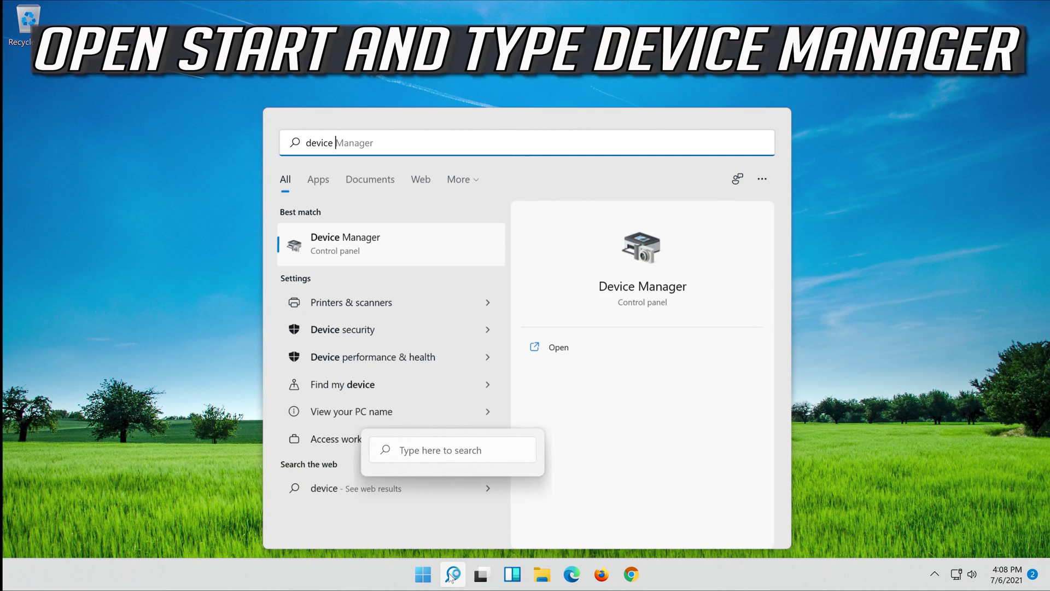
text(manager)
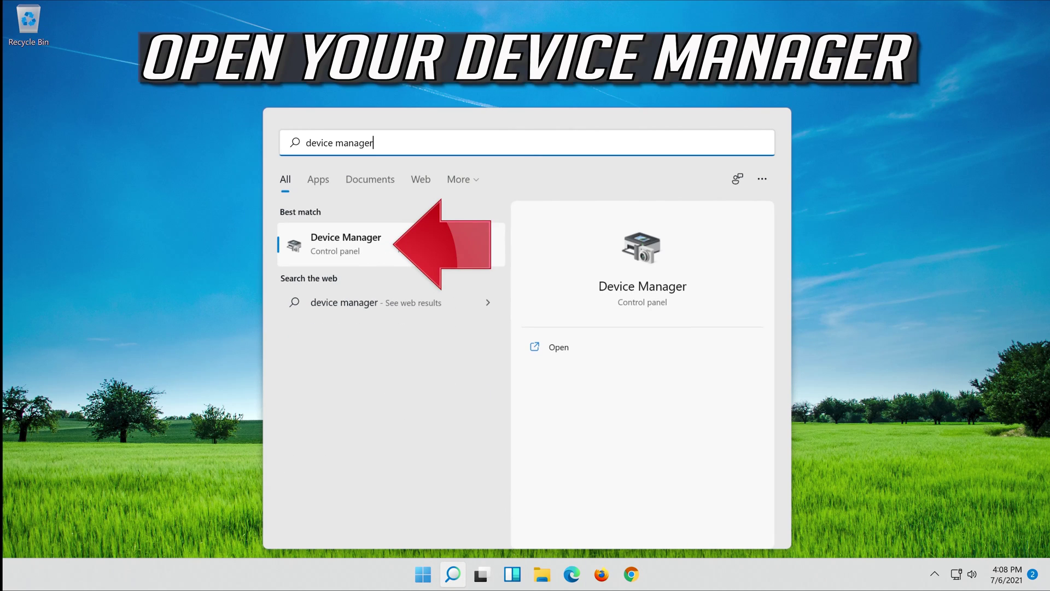
click(399, 241)
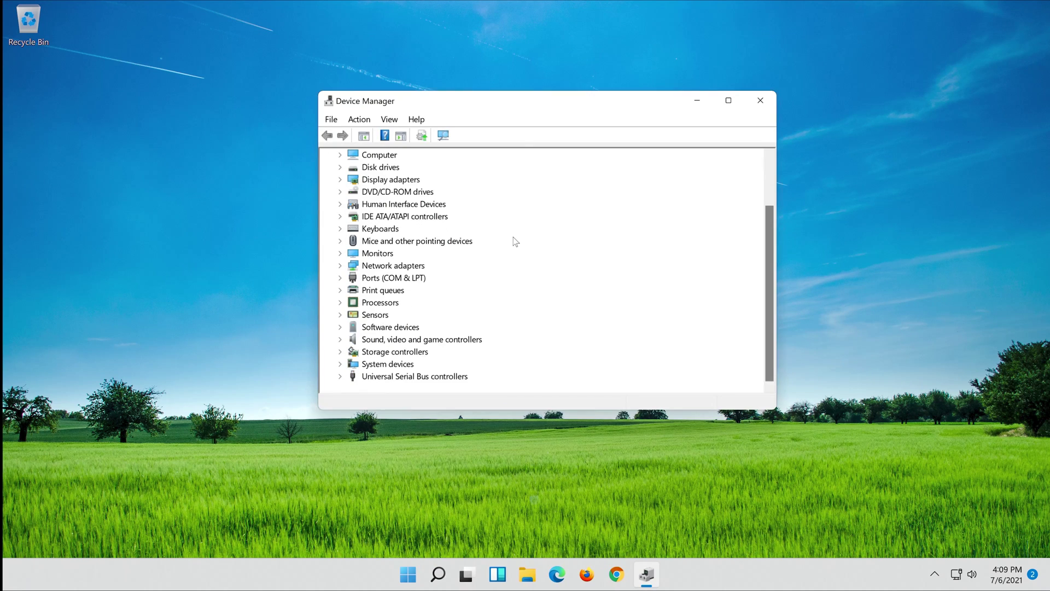
Step: Open the driver properties of Microphone (High Definition Audio Device) under Audio inputs and outputs
scroll(508, 243, up, 2)
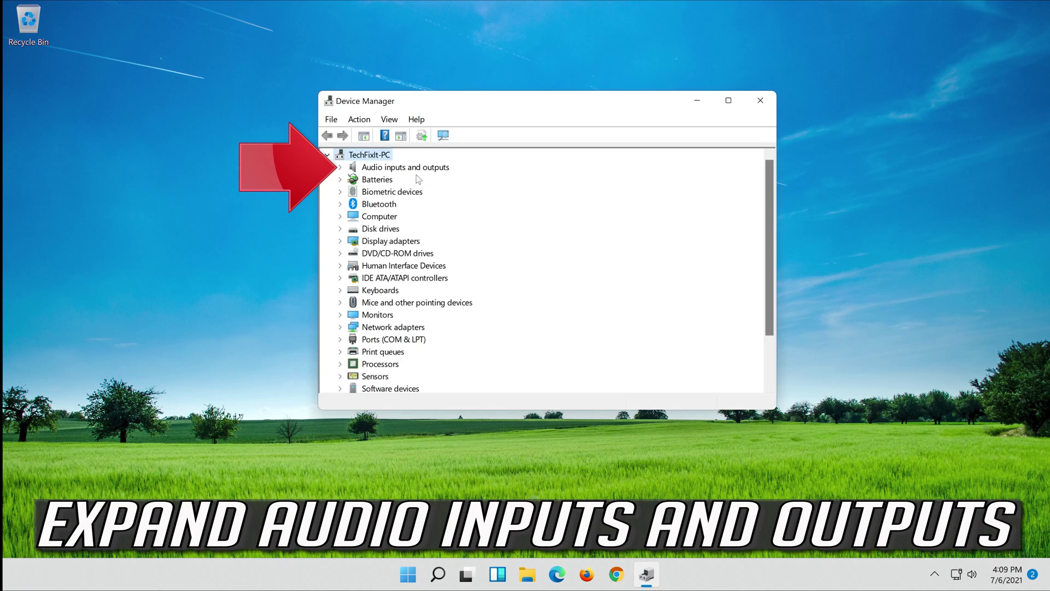
click(339, 168)
click(384, 181)
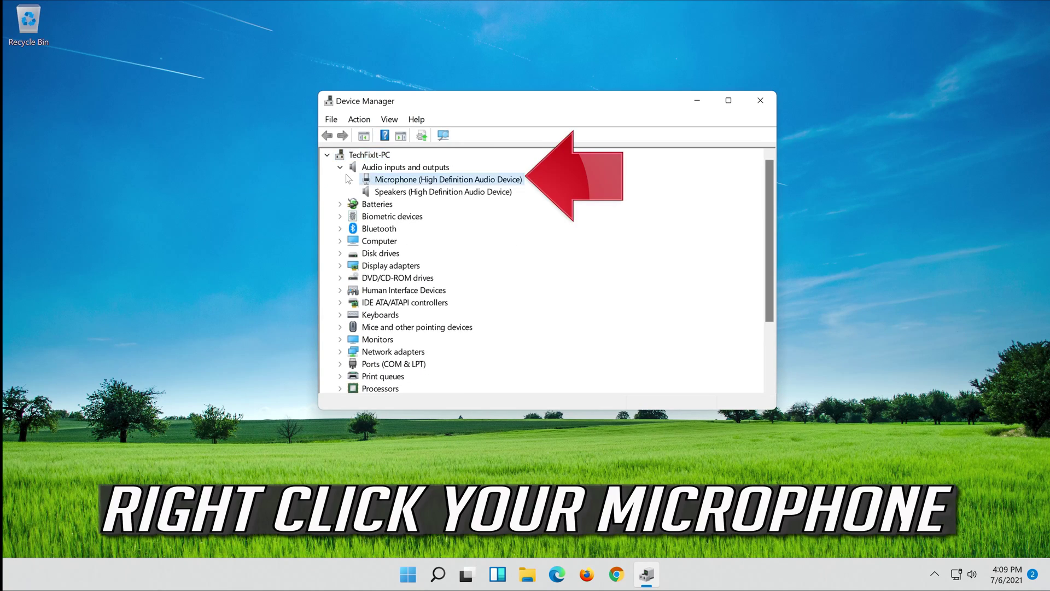
right_click(479, 181)
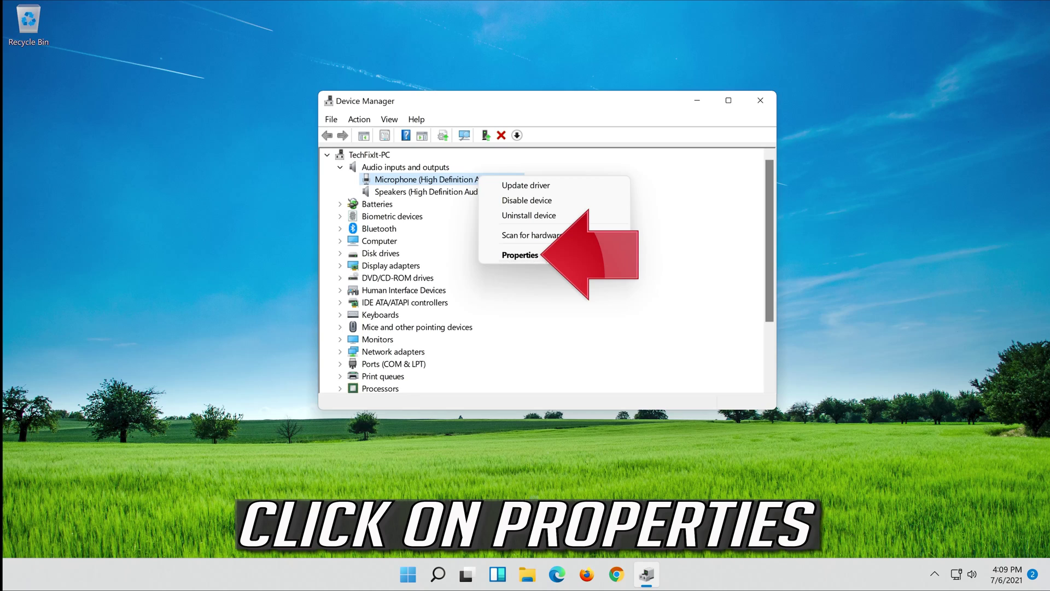
click(517, 257)
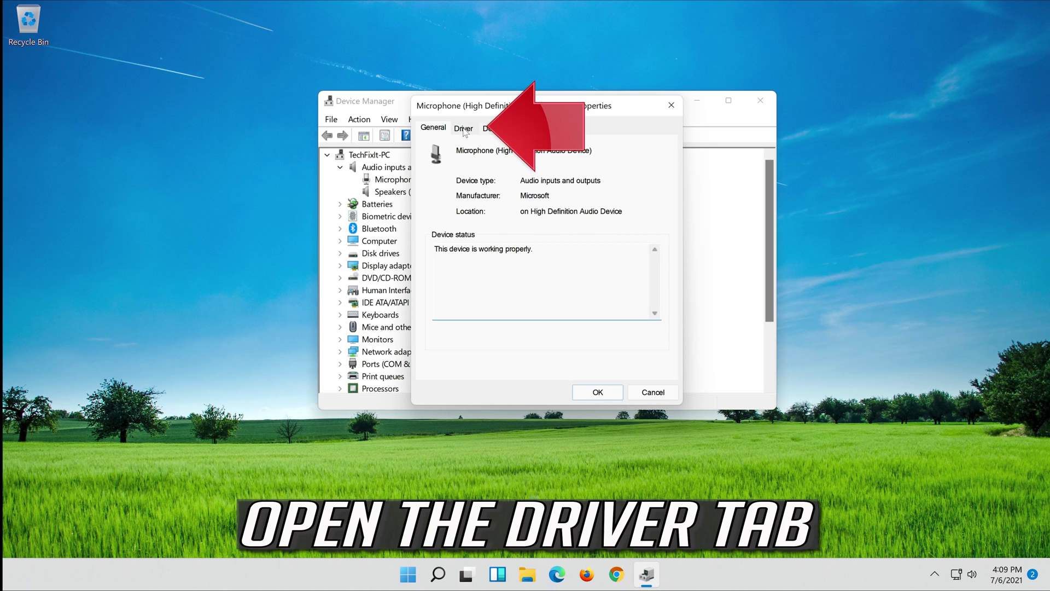
click(464, 130)
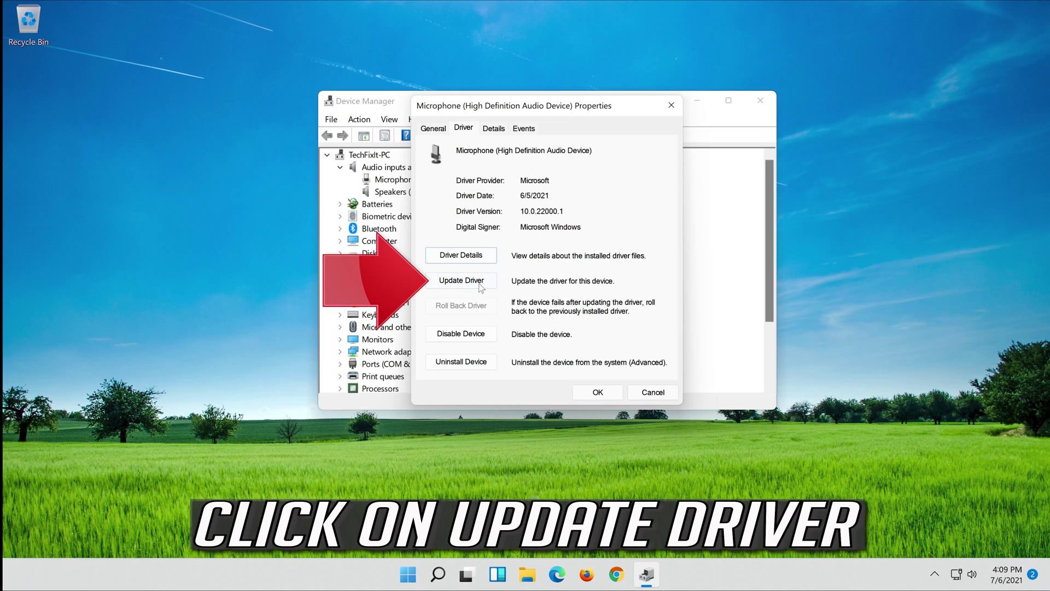
Step: Search automatically for an updated microphone driver, and also check for updates through Windows Update
click(463, 287)
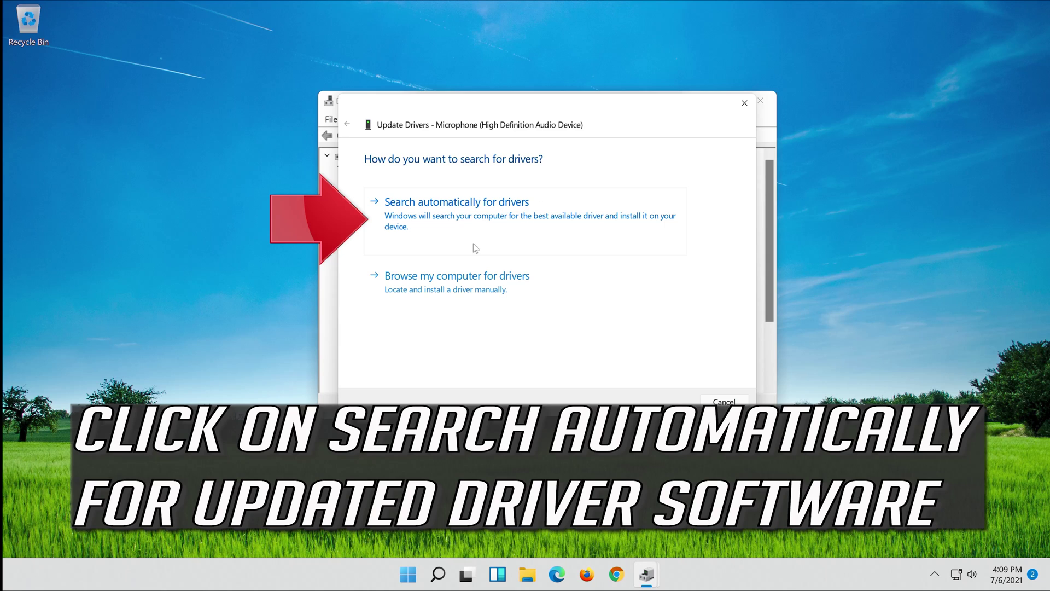
click(492, 222)
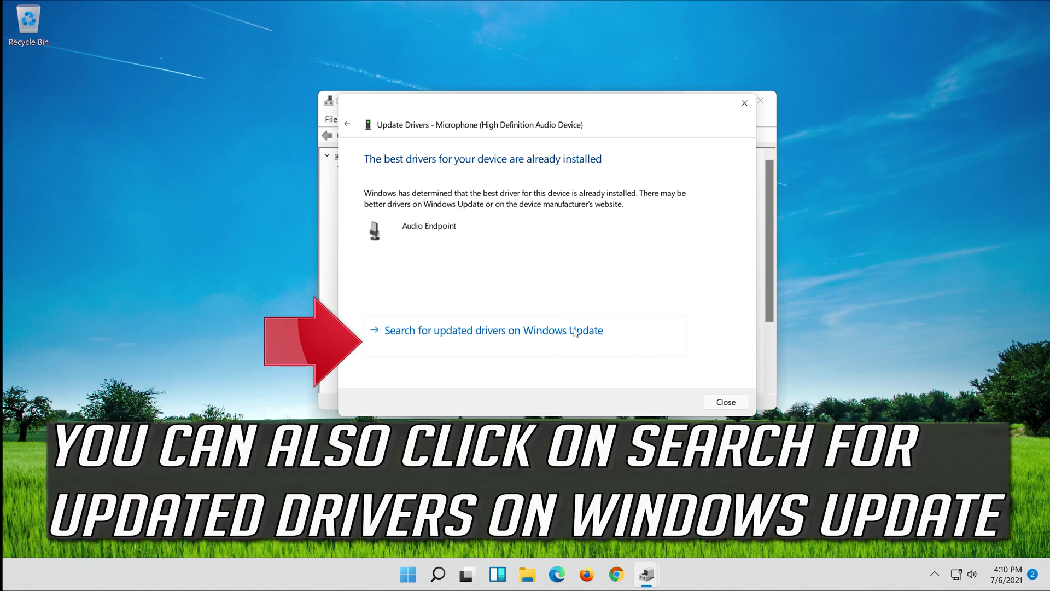
click(553, 343)
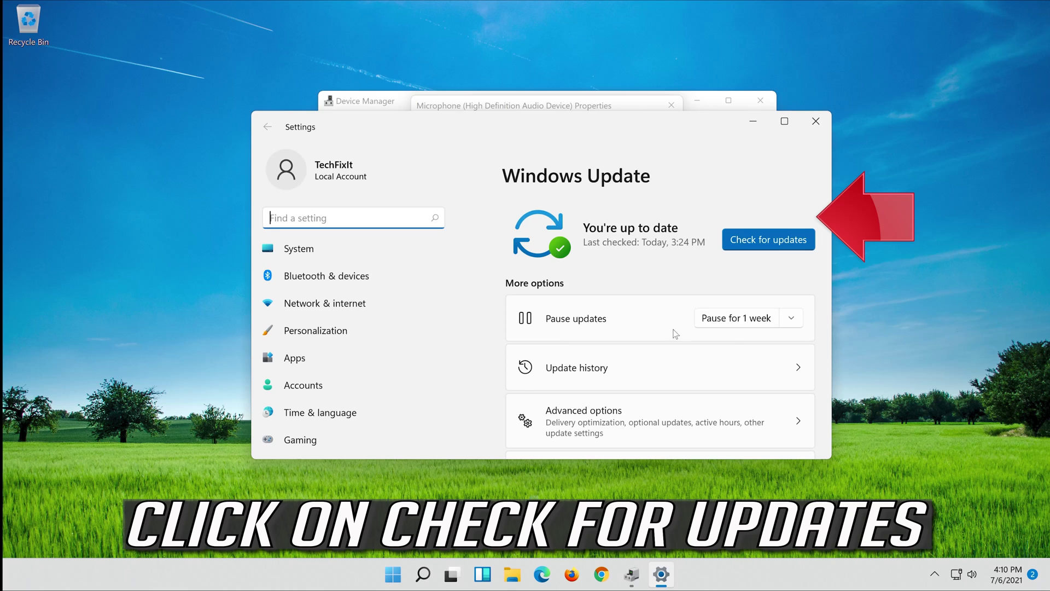
click(769, 239)
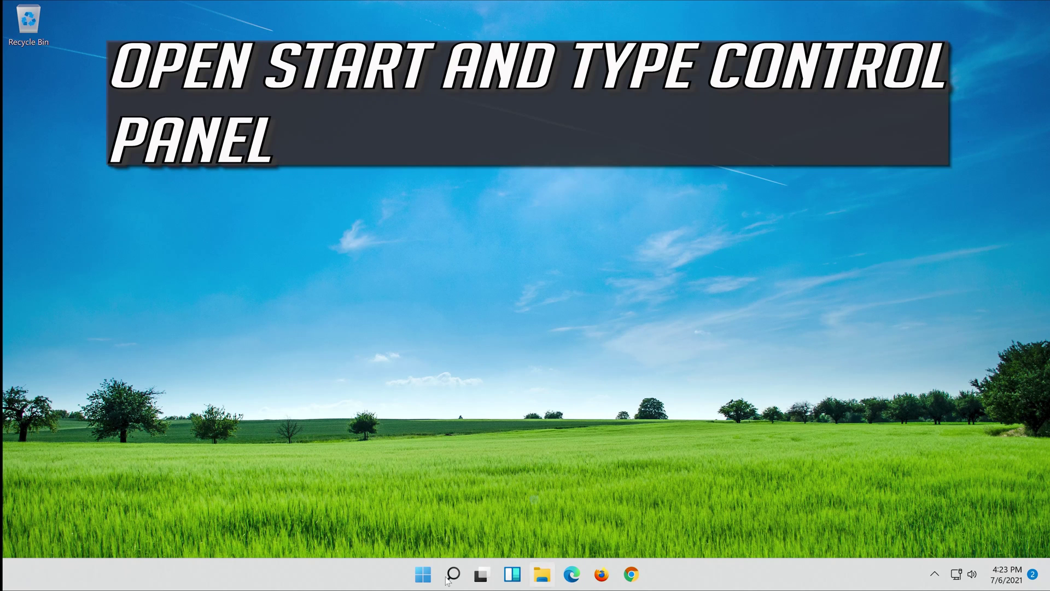
Step: Search Windows for "control panel" and open its Sound settings under Hardware and Sound
click(444, 581)
text(control panel)
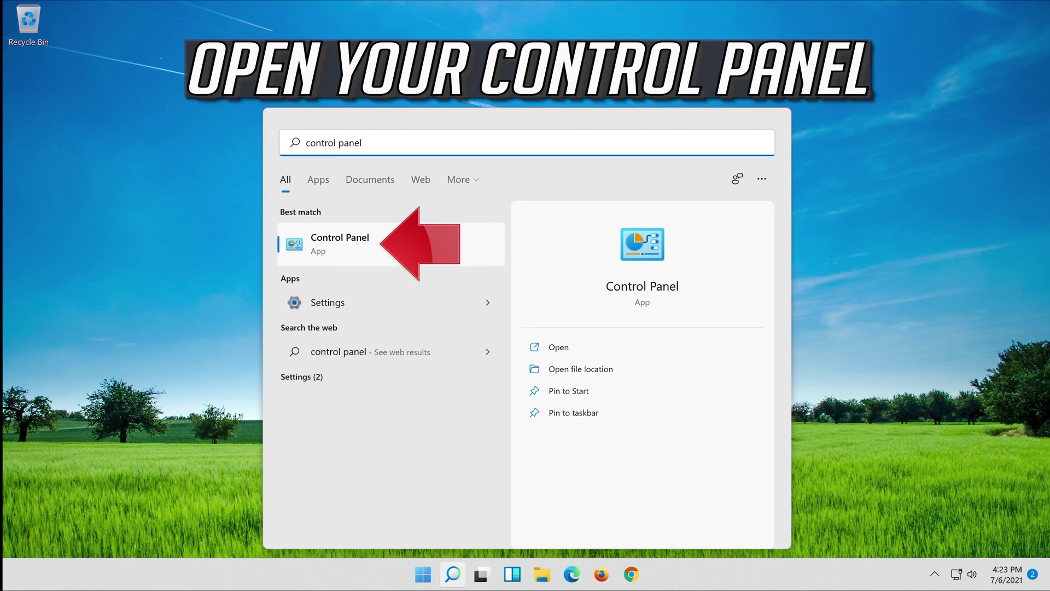
click(424, 239)
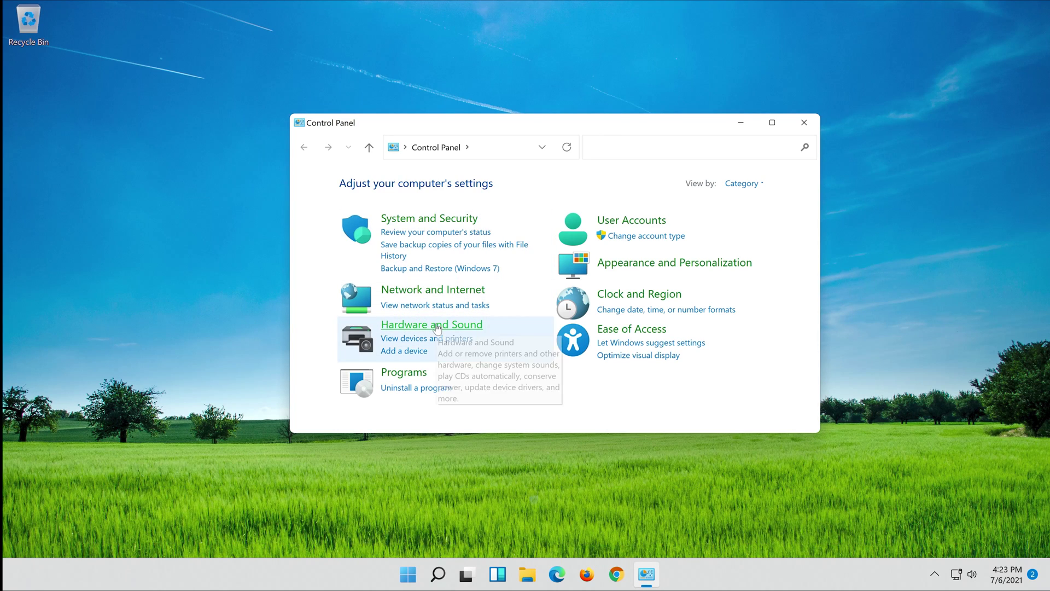
click(437, 326)
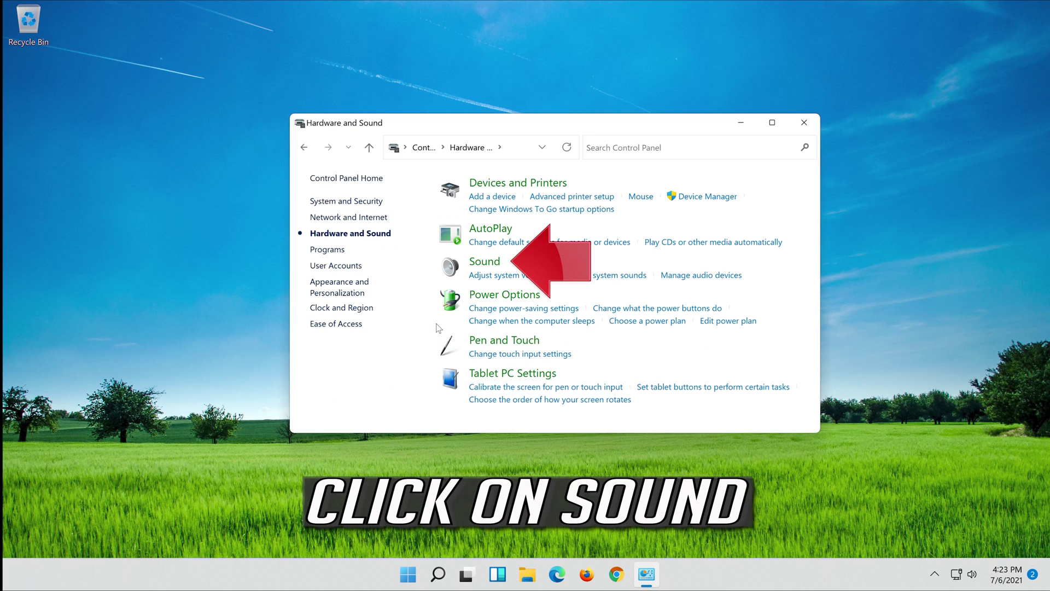
click(489, 268)
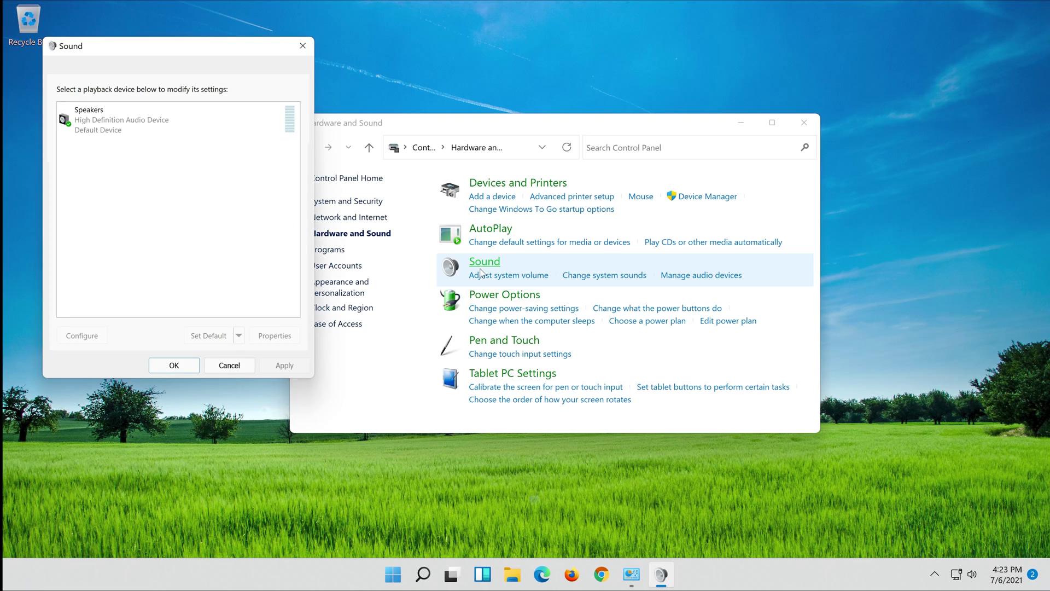
Step: Move the Sound dialog clear of the Control Panel window, close that window, and select the Microphone among the recording devices
drag(198, 45, 576, 98)
click(804, 122)
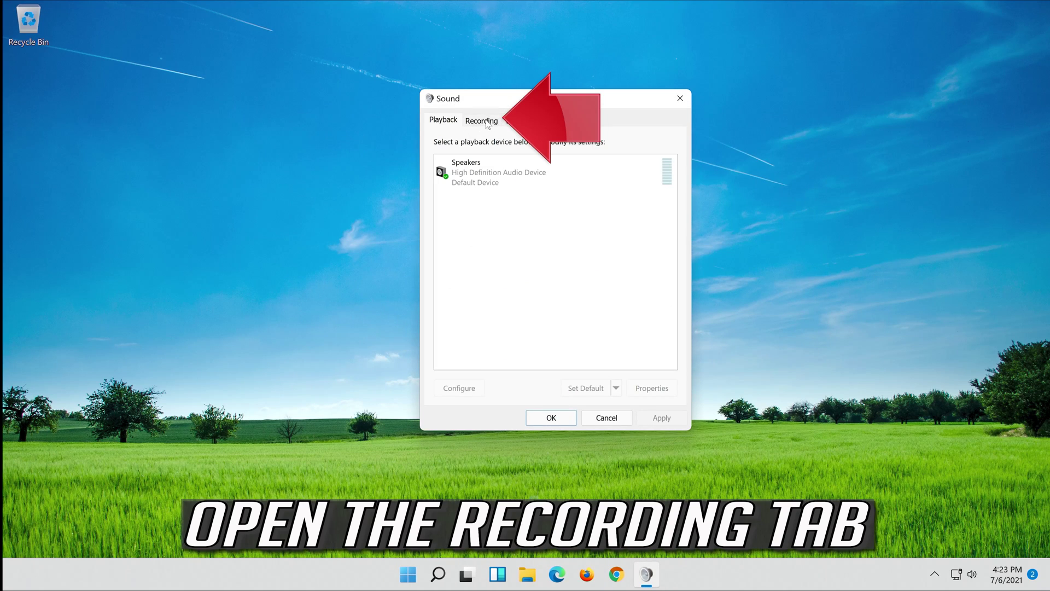
click(482, 125)
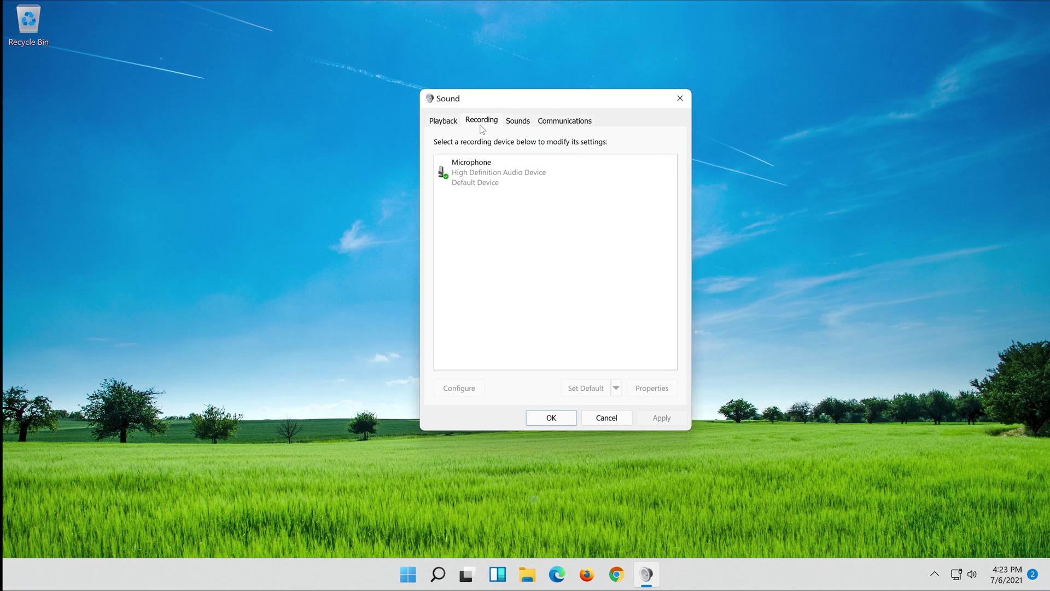
click(489, 171)
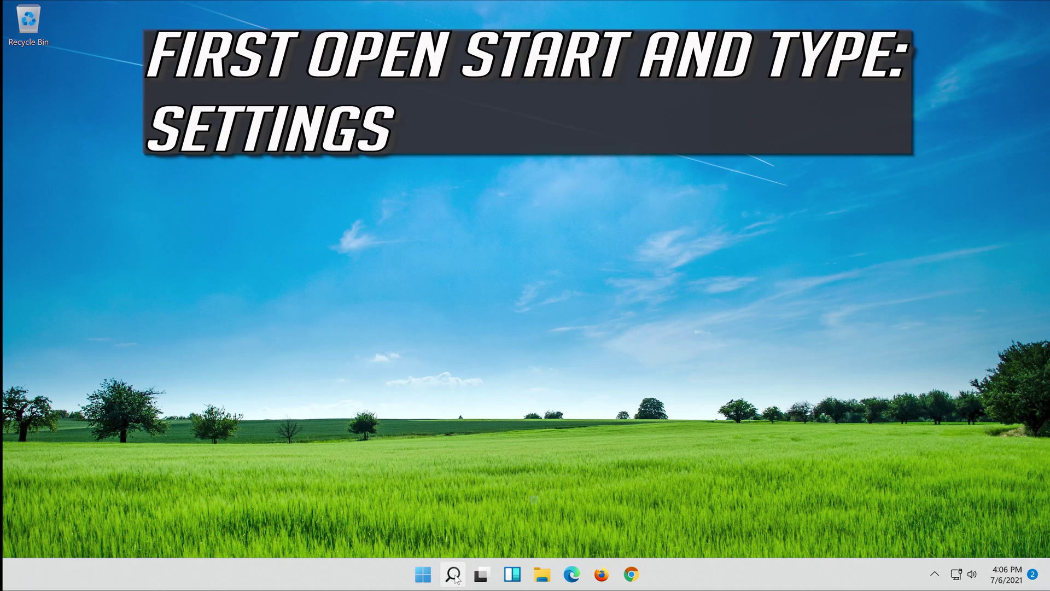
Step: Search Windows for "settings" and open the Settings app
click(454, 575)
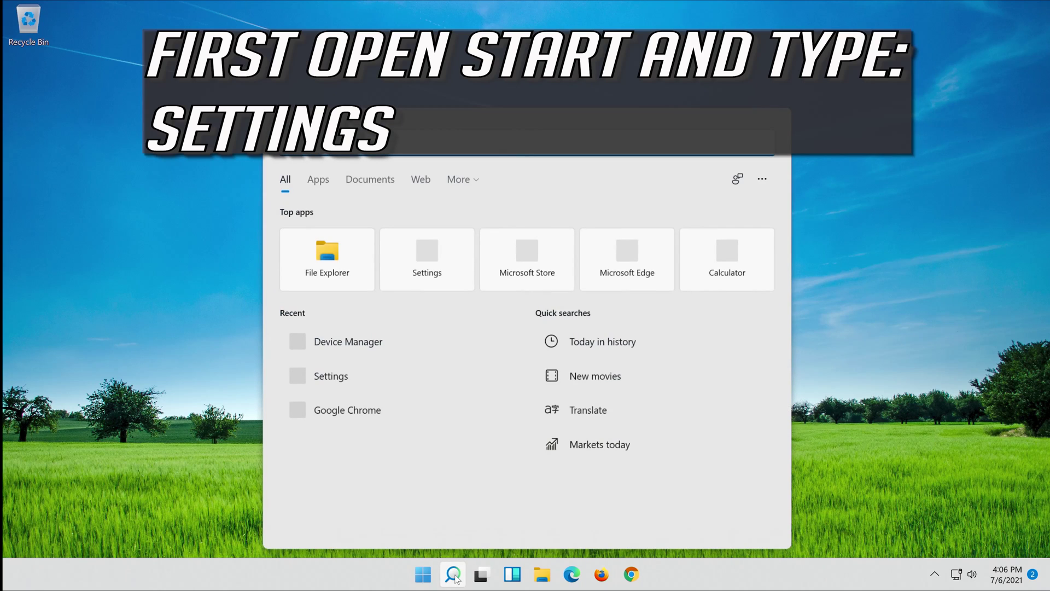
text(settings)
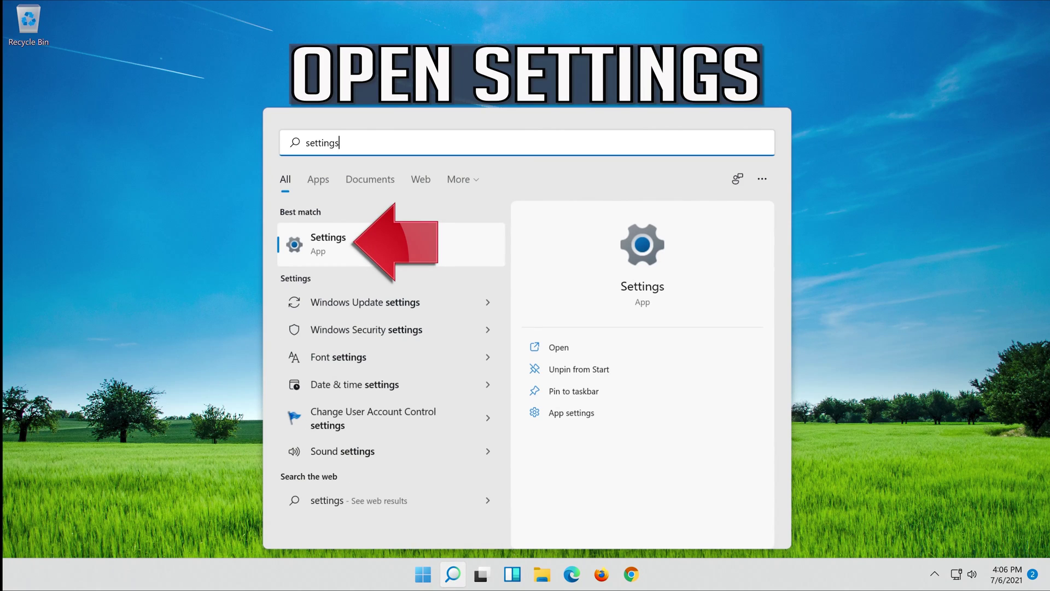
click(398, 247)
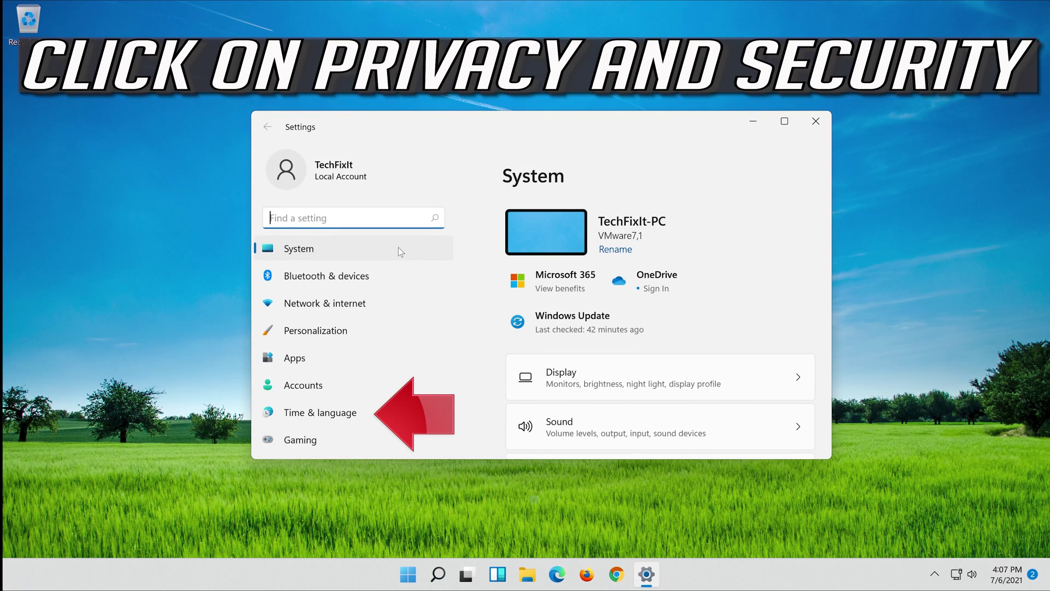
Step: Open the Microphone permission page within the Privacy & security settings
scroll(374, 323, down, 3)
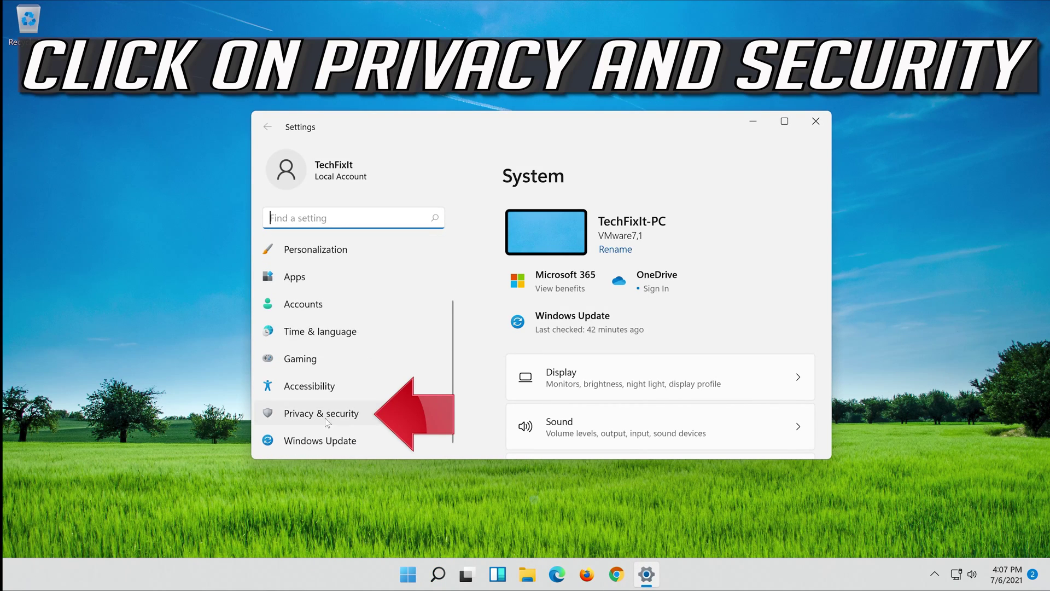
click(362, 414)
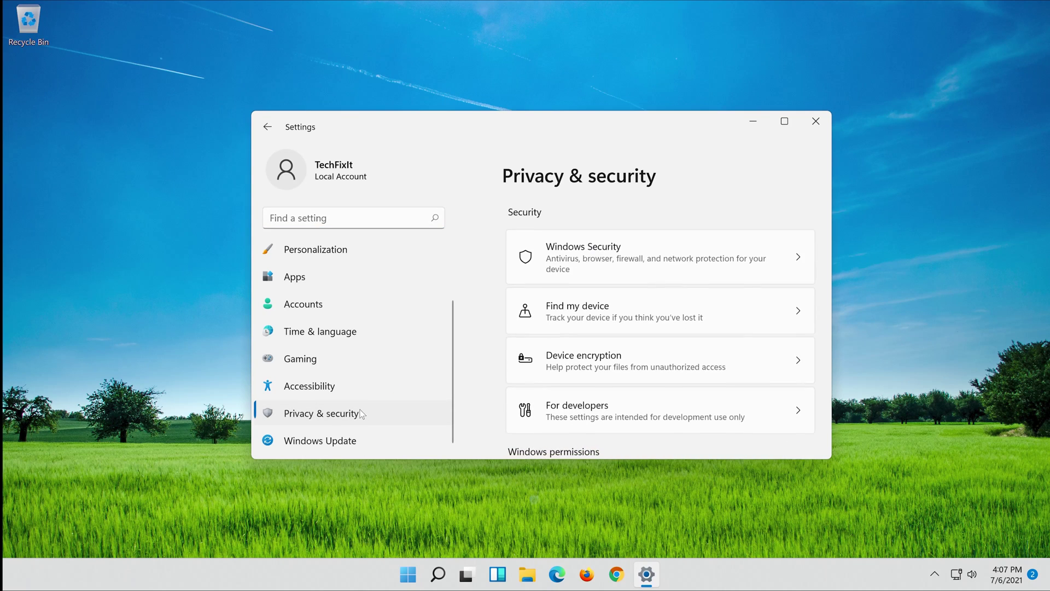
scroll(635, 353, down, 7)
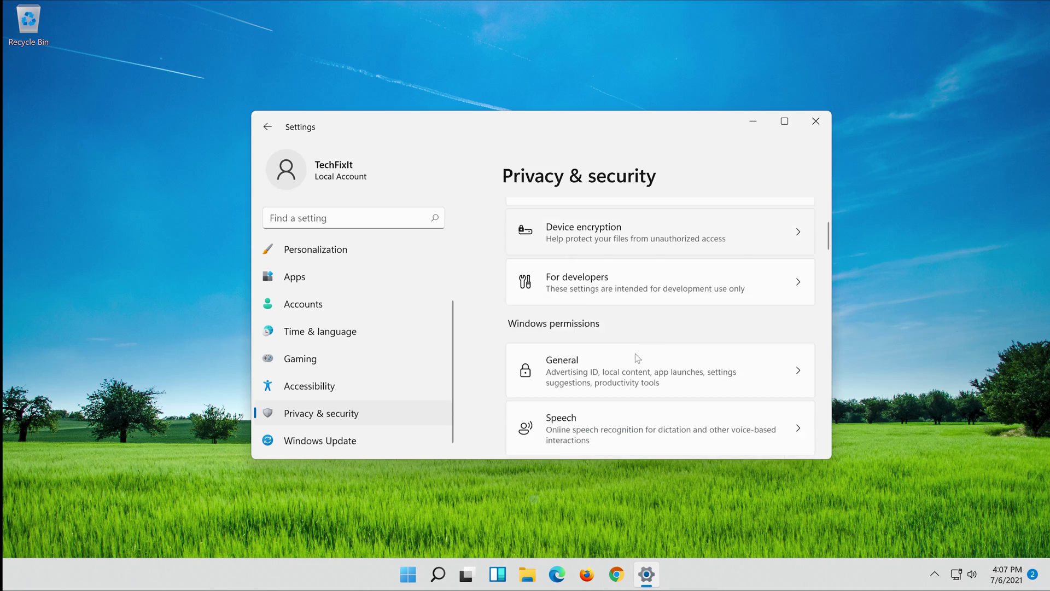
scroll(635, 353, down, 4)
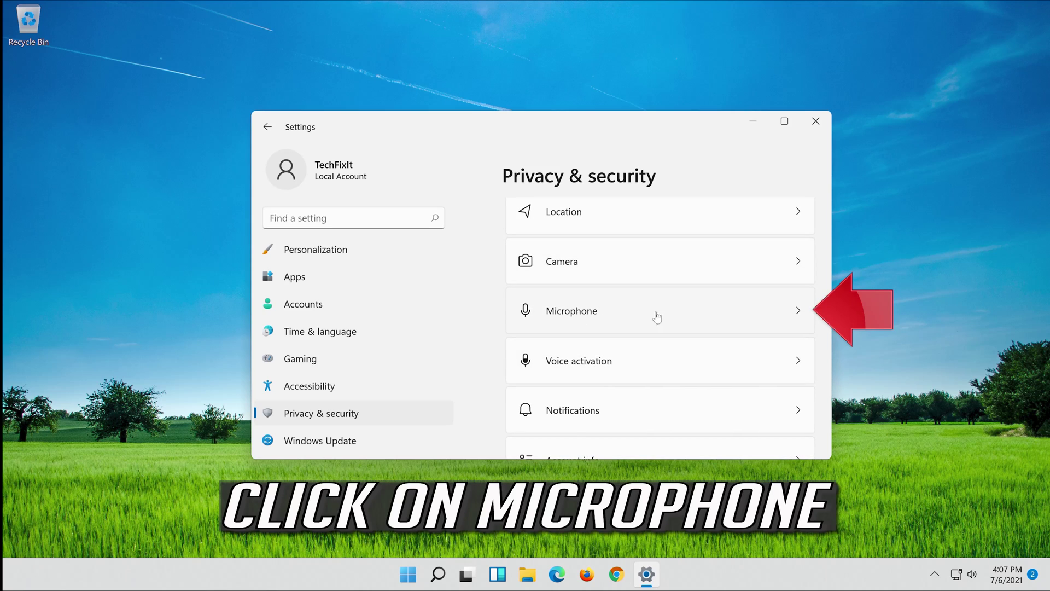
click(678, 319)
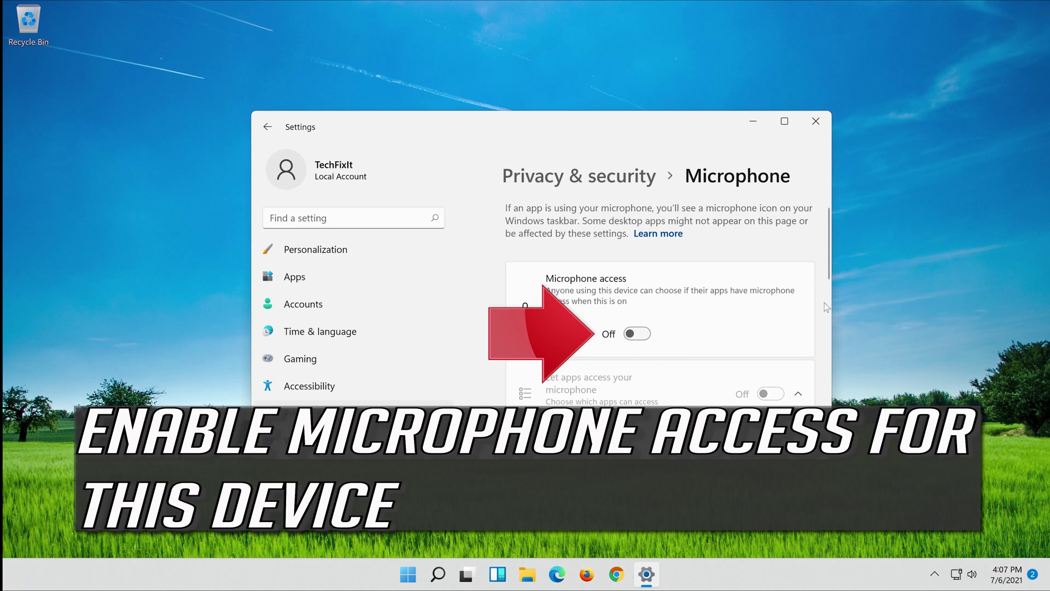
Step: Turn on Microphone access for the device and allow apps to access the microphone
click(644, 334)
scroll(730, 286, down, 3)
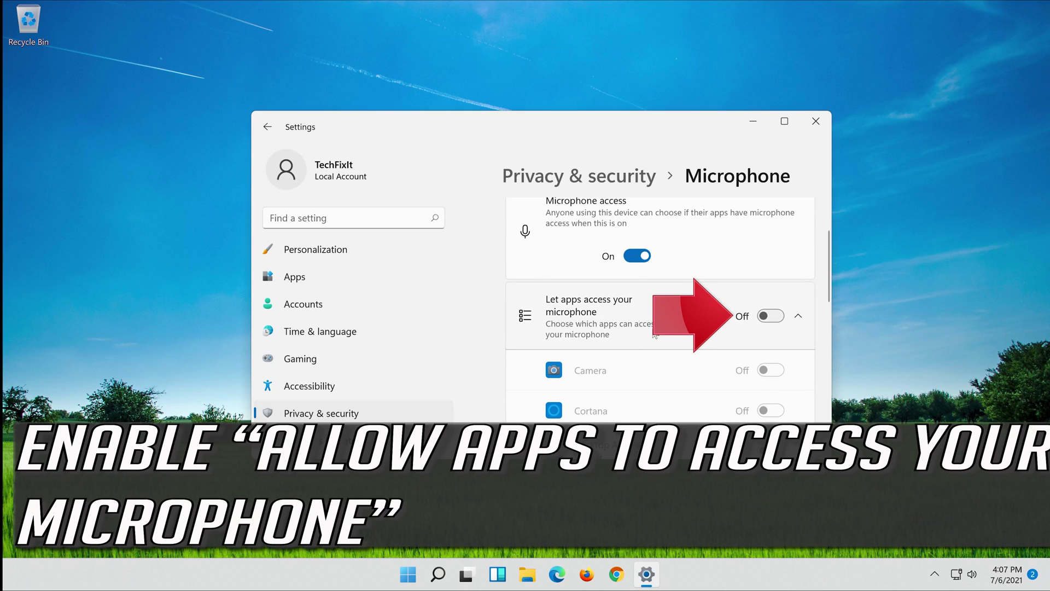
click(780, 320)
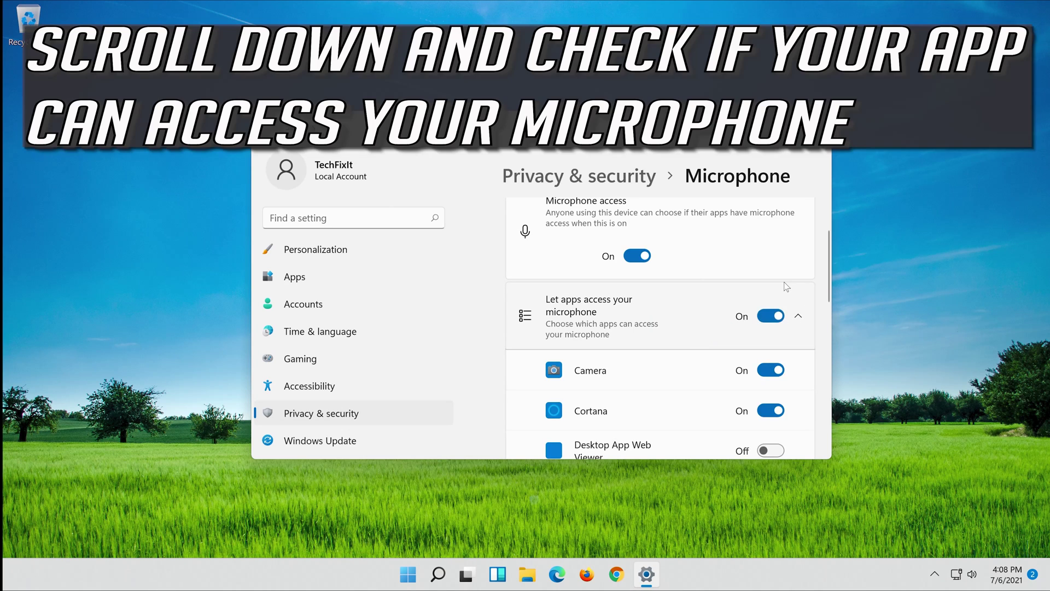
Step: Allow desktop apps to access the microphone at the end of the app permission list, and close Settings
scroll(783, 282, down, 2)
scroll(783, 286, down, 2)
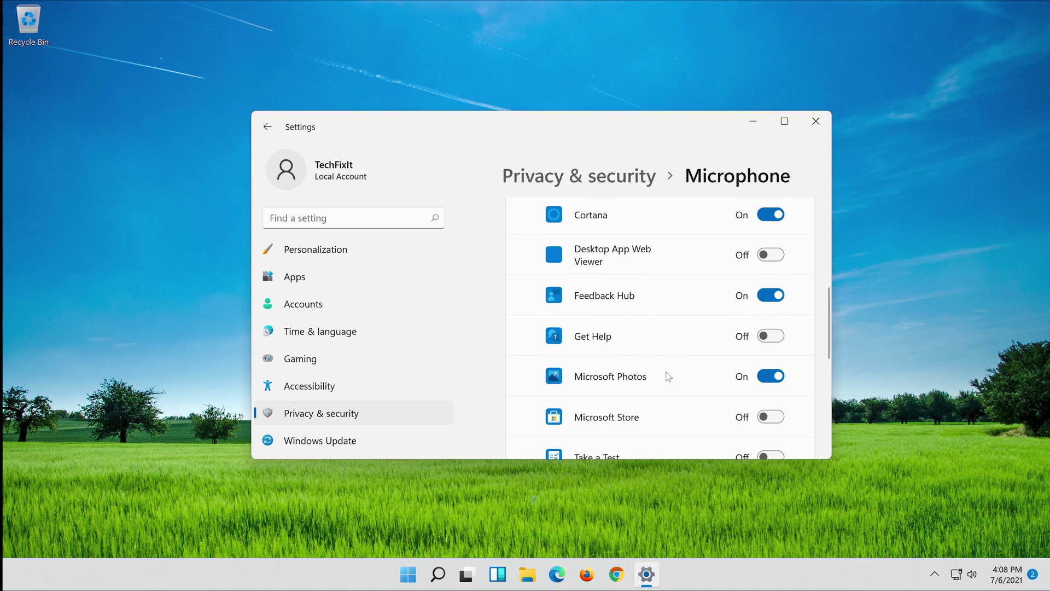
scroll(726, 380, down, 5)
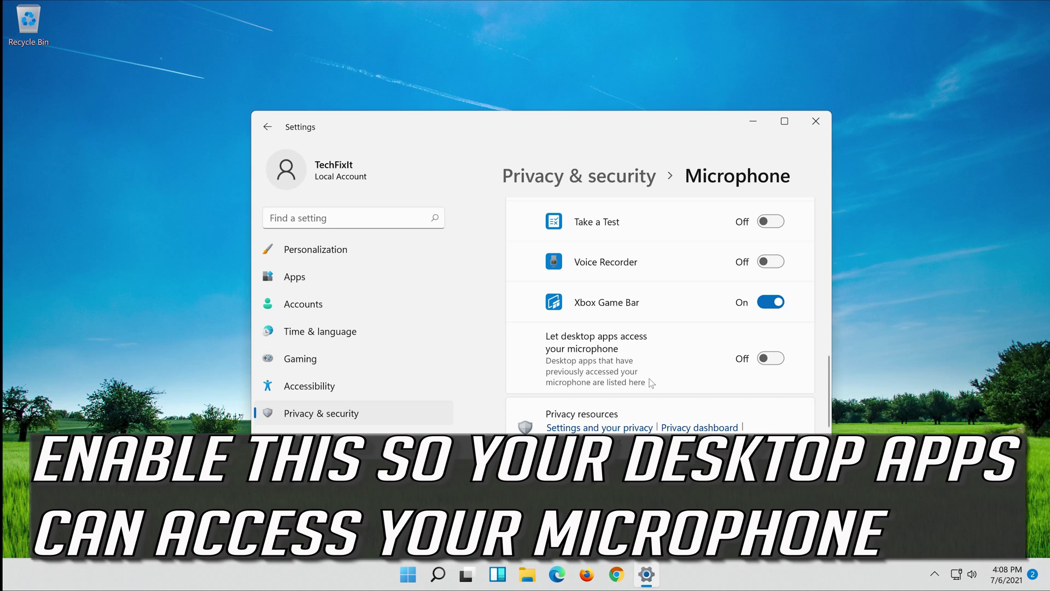
click(774, 362)
click(823, 121)
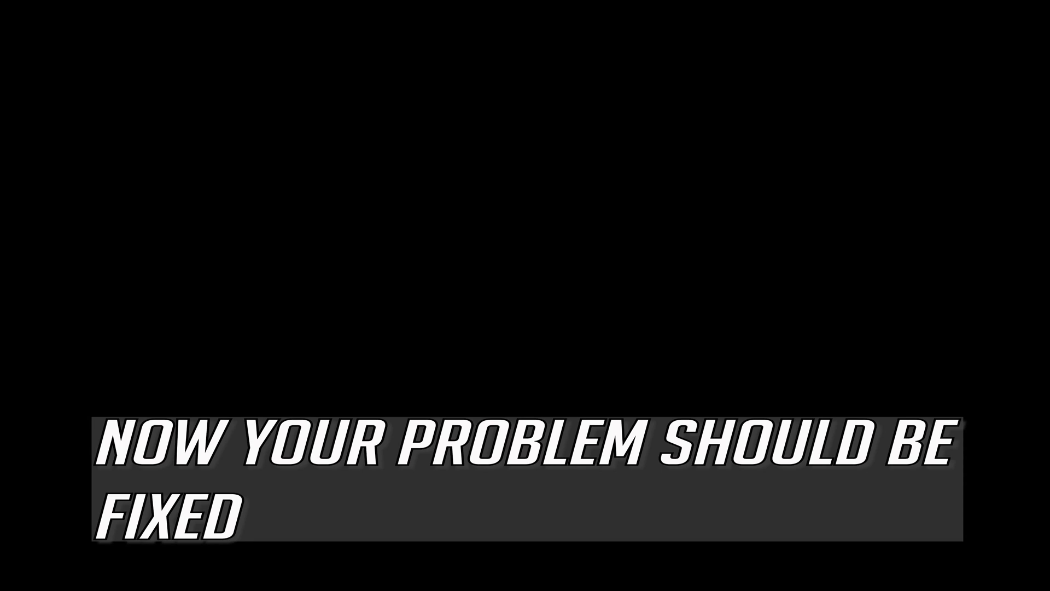
Step: Search Windows for "troubleshoot settings" and open the Troubleshoot settings page
click(443, 578)
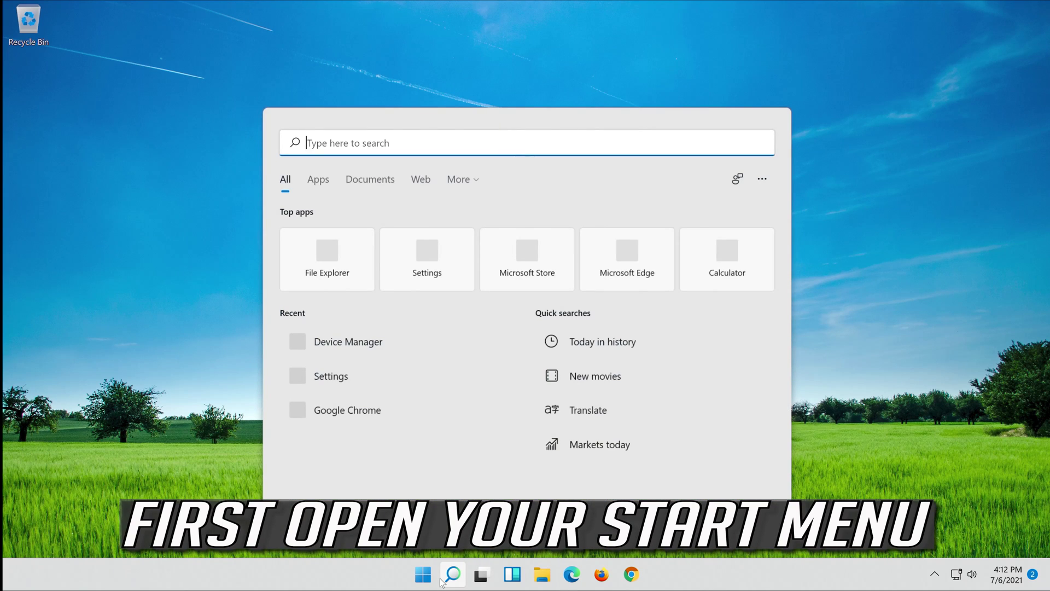
text(troubles)
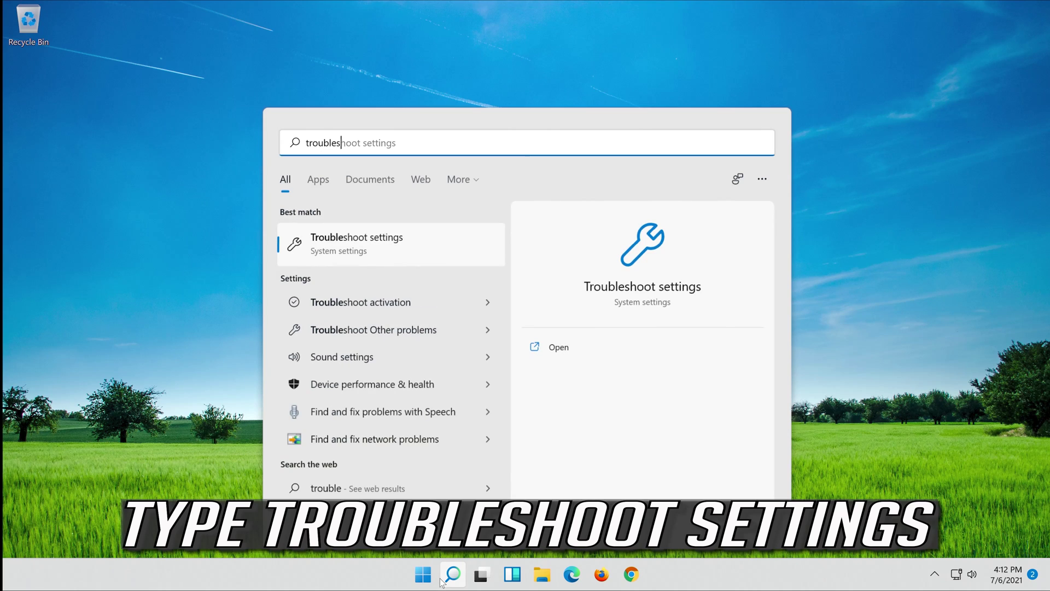
text(hoot settings)
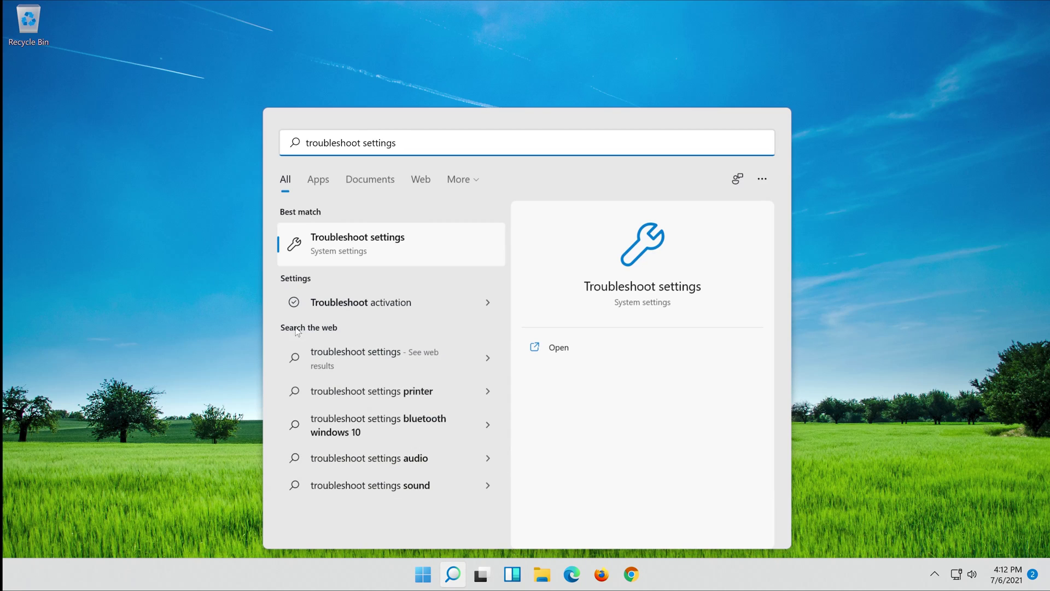
click(391, 247)
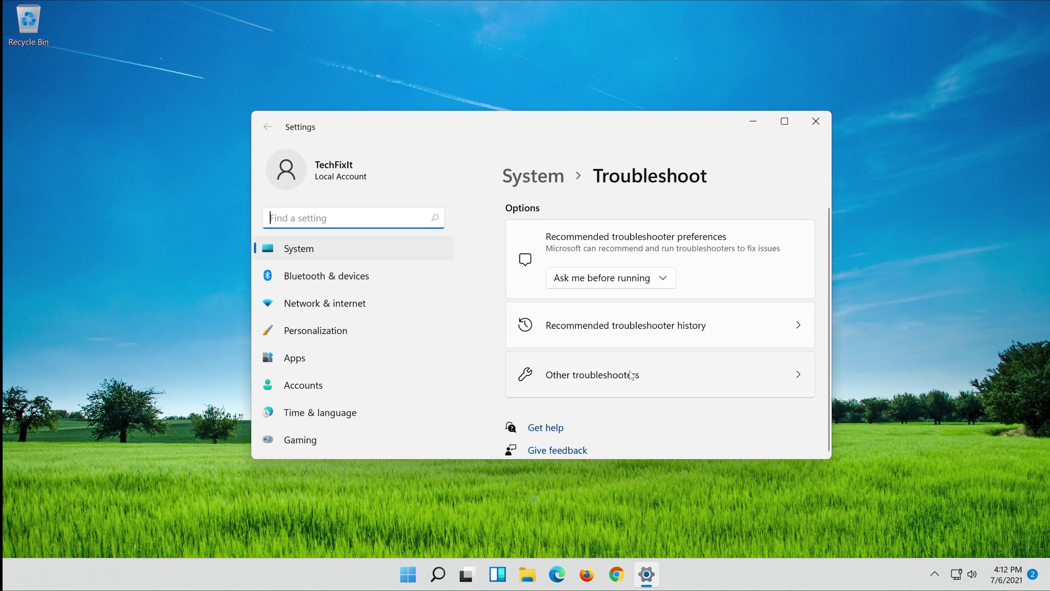
Step: Open the list of other troubleshooters and run the Recording Audio troubleshooter
click(796, 376)
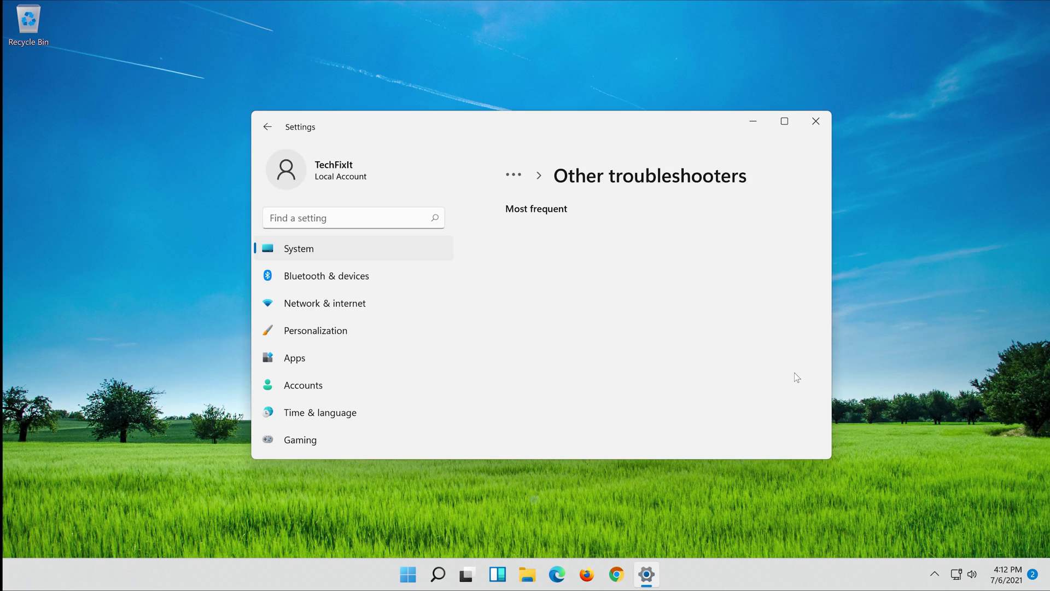
scroll(666, 385, down, 6)
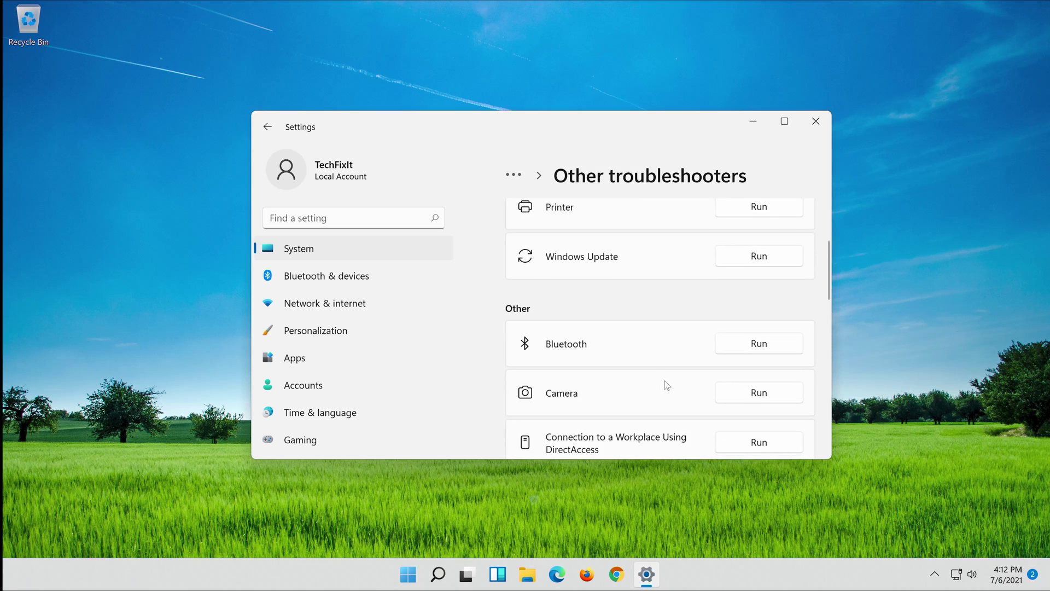
scroll(665, 383, down, 5)
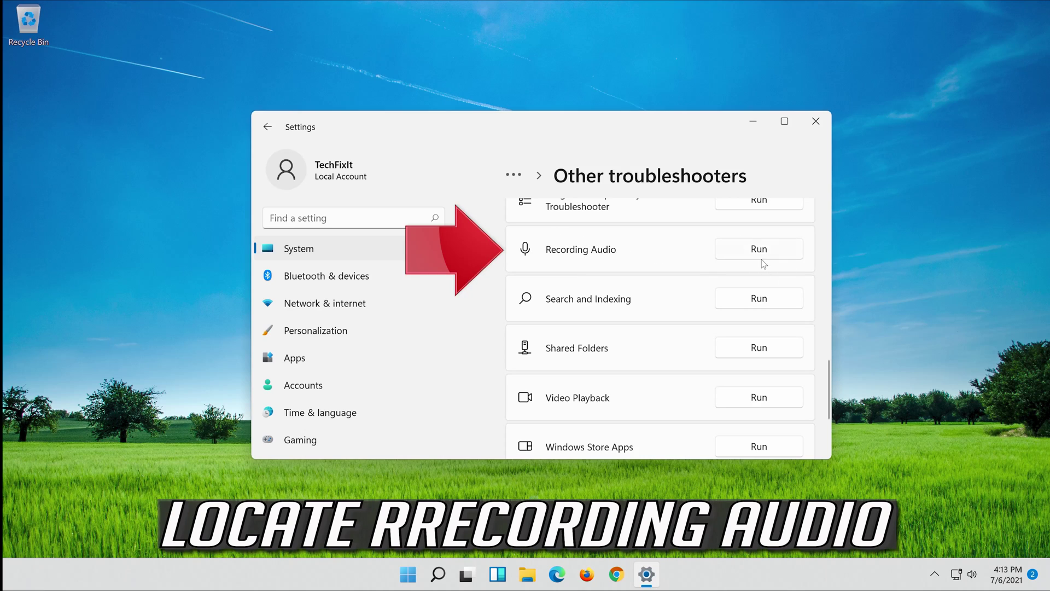
click(769, 244)
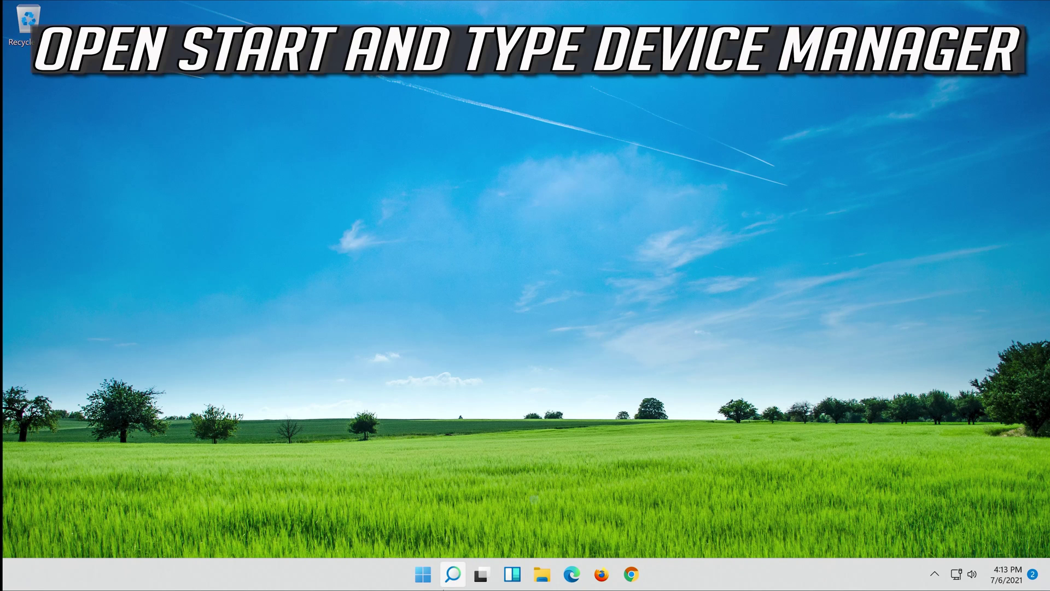
Step: Search Windows for "device manager" and open Device Manager
click(453, 574)
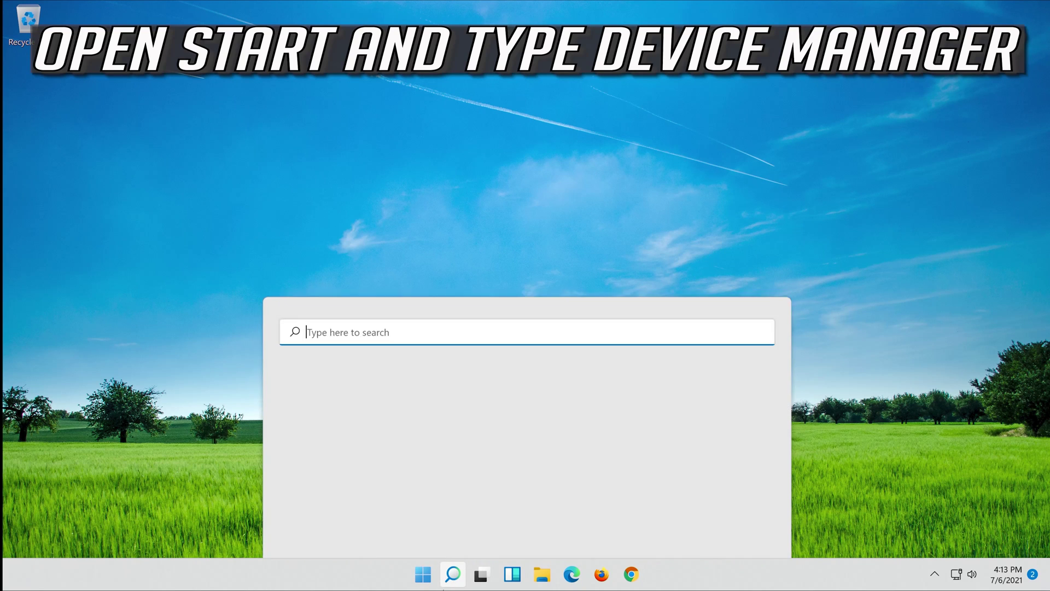
text(de)
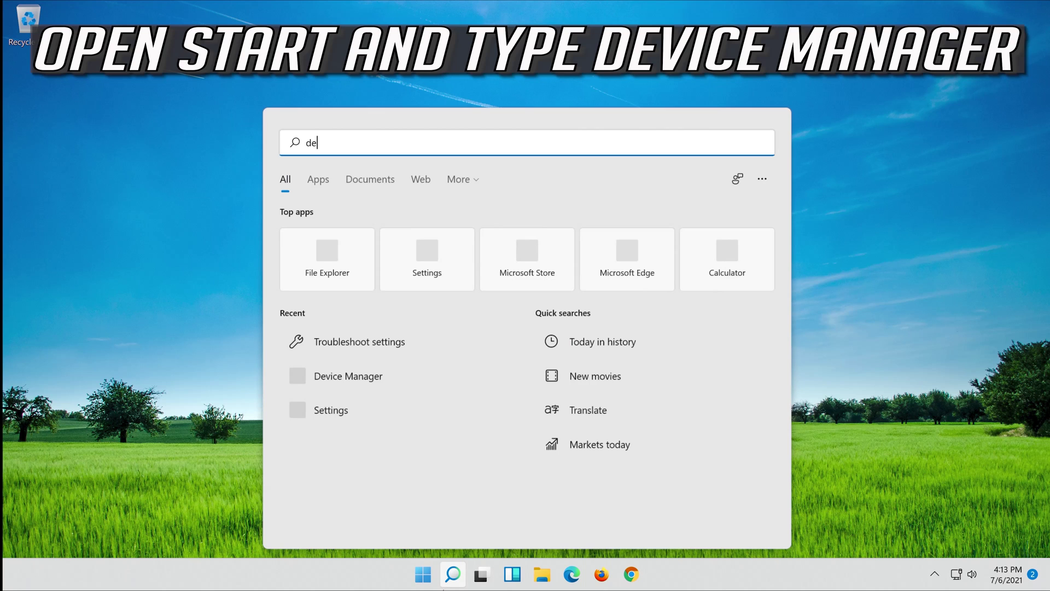
text(vice manager)
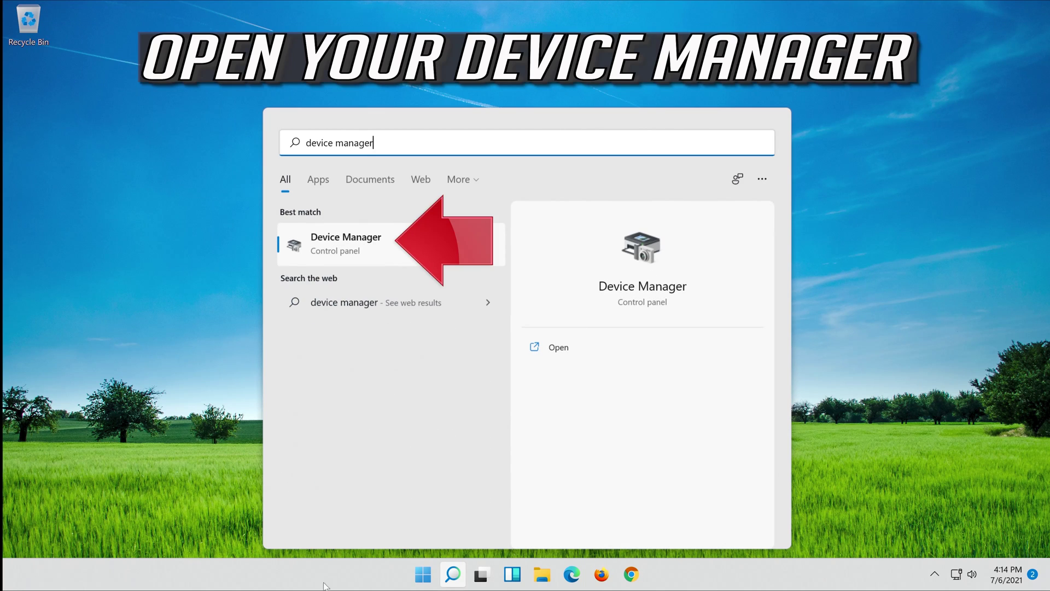
click(407, 244)
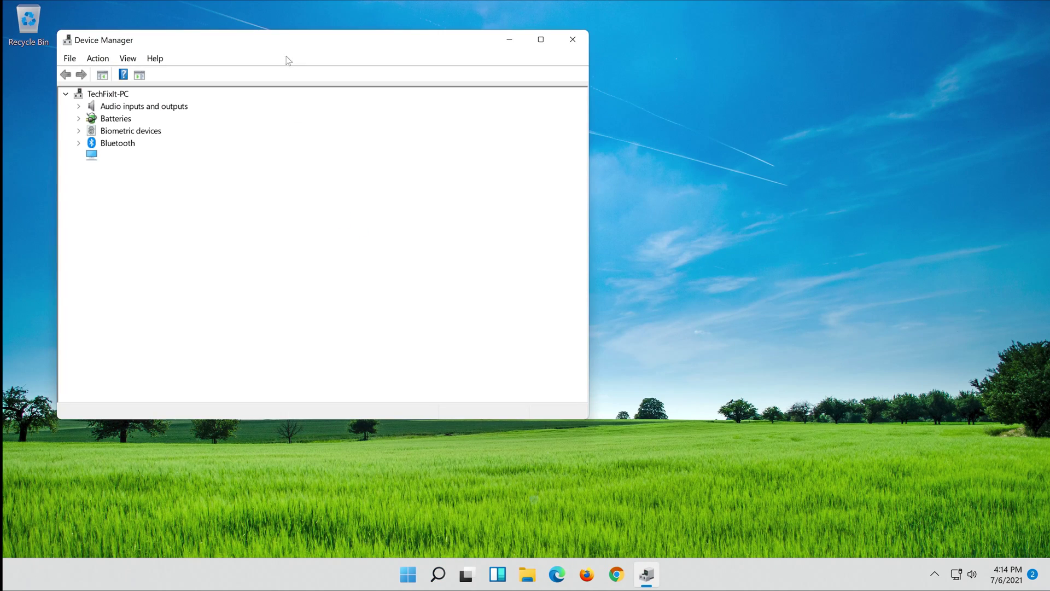
Step: Move the Device Manager window toward the screen's centre and open the properties of the Microphone under Audio inputs and outputs
drag(288, 42, 549, 95)
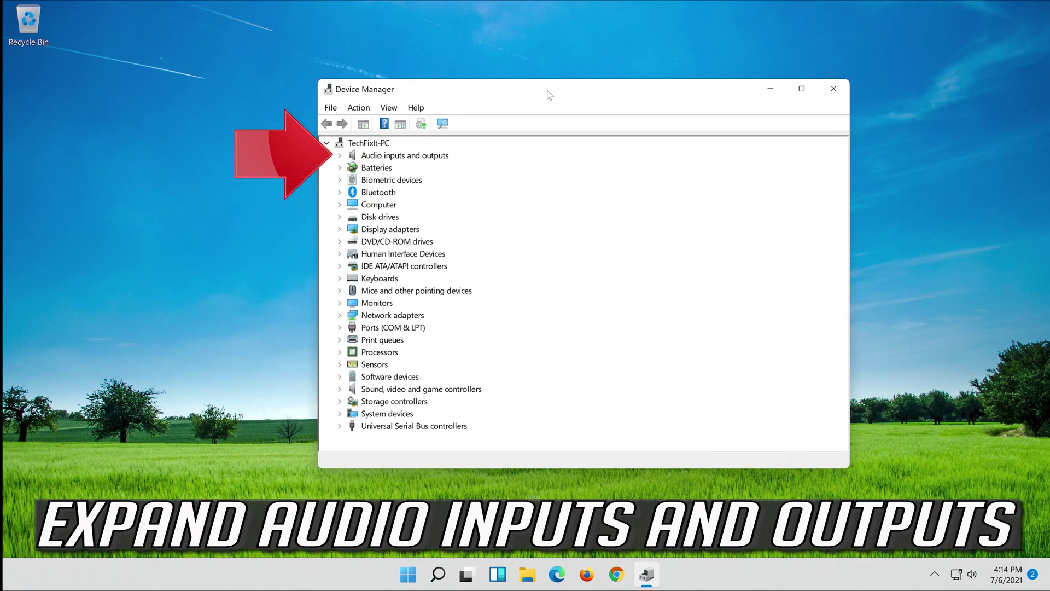
click(340, 156)
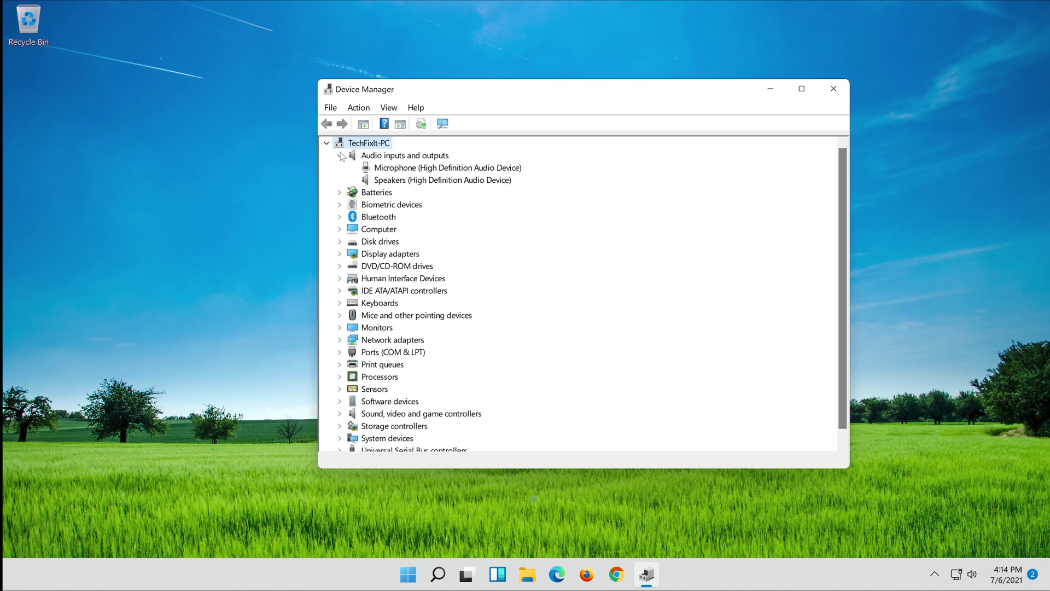
click(398, 169)
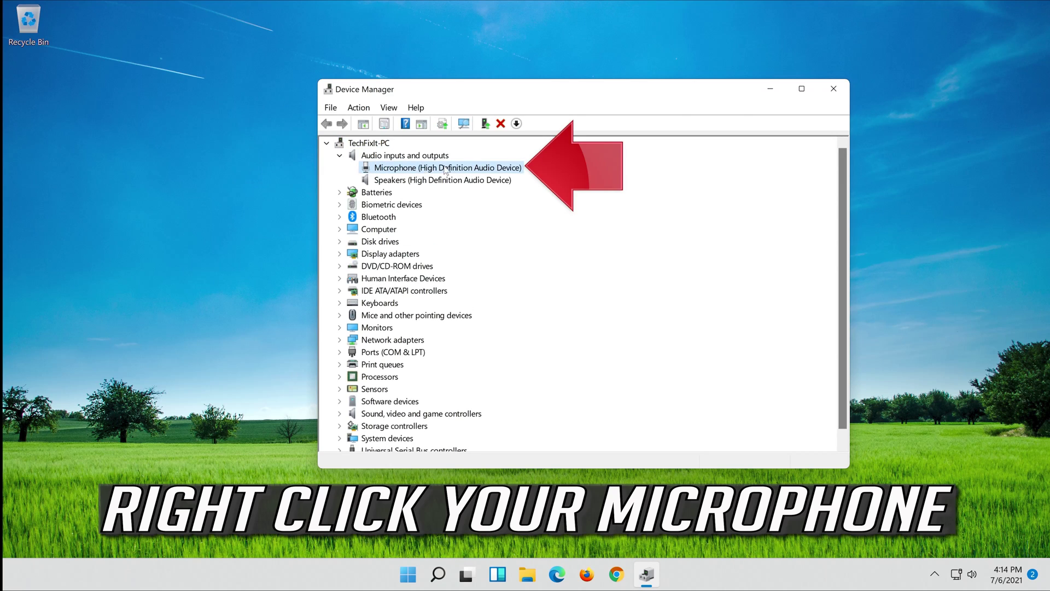
right_click(446, 171)
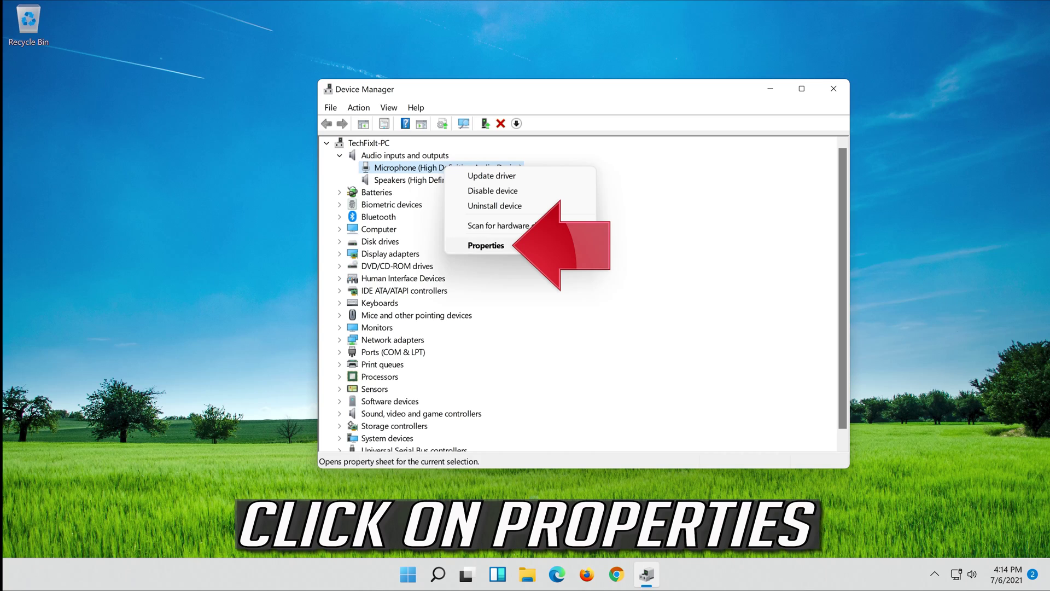
click(530, 246)
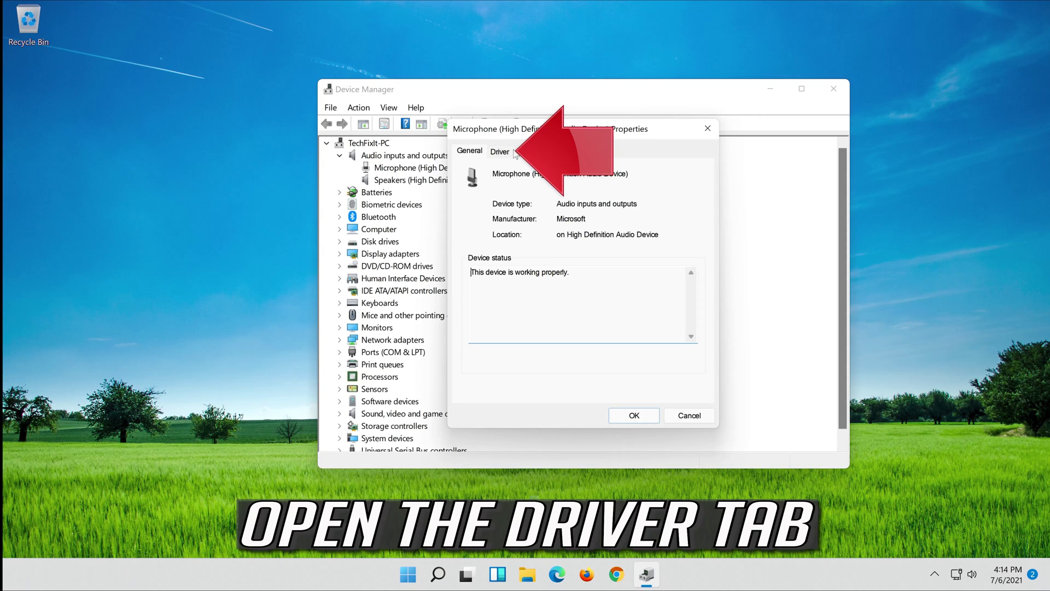
Step: Uninstall the Microphone (High Definition Audio Device) through its driver properties and close Device Manager
click(504, 154)
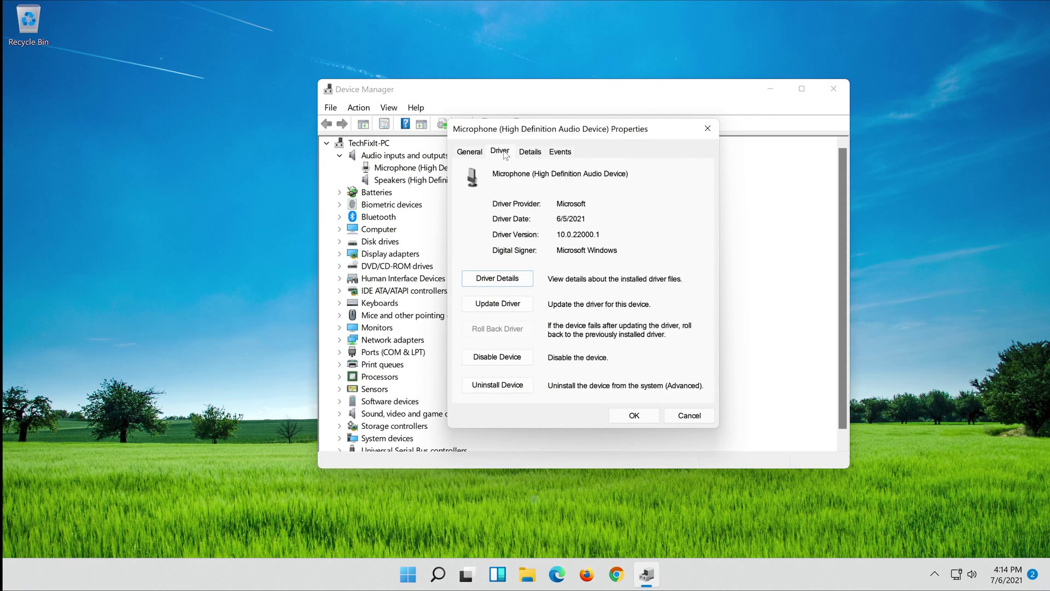
click(519, 386)
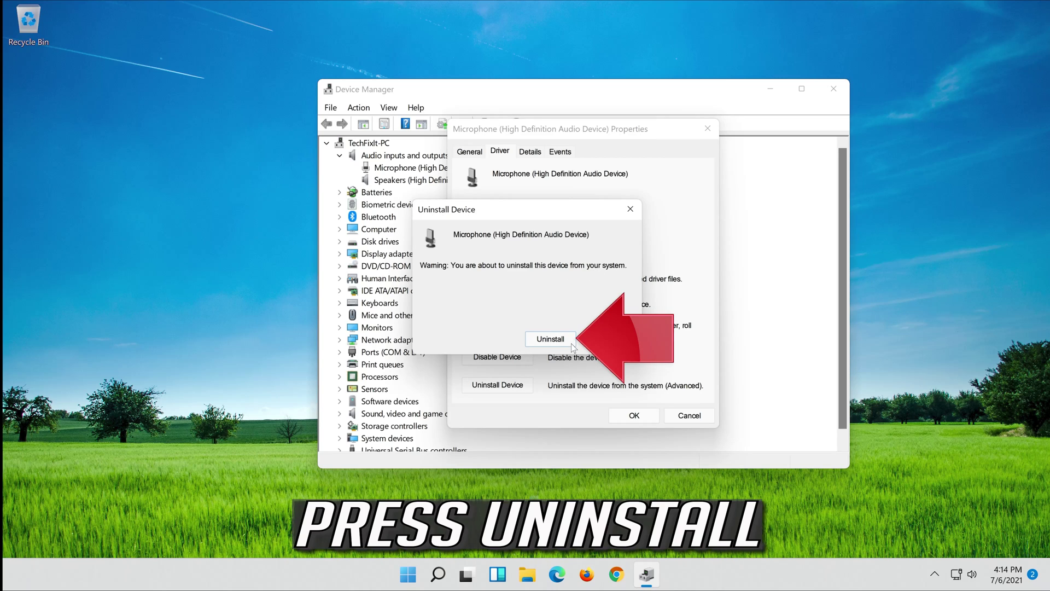
click(560, 343)
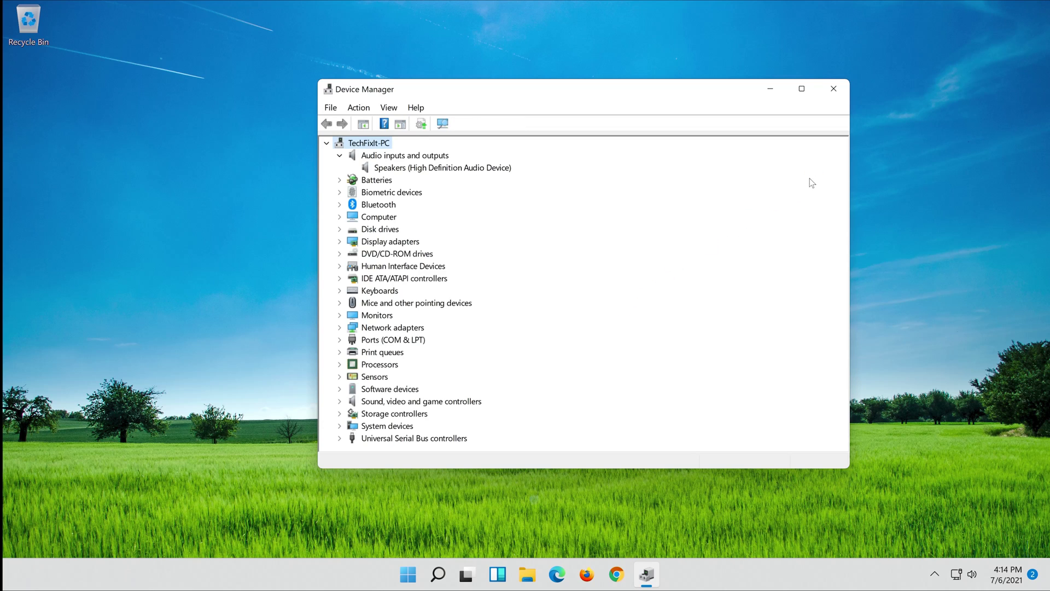
click(832, 92)
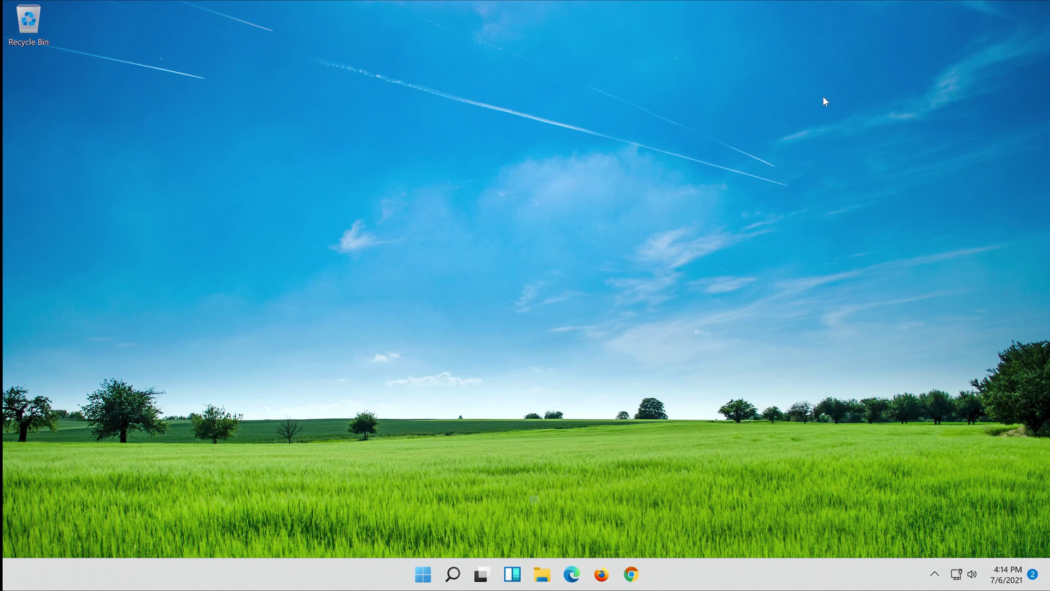
Step: Restart the computer
click(418, 583)
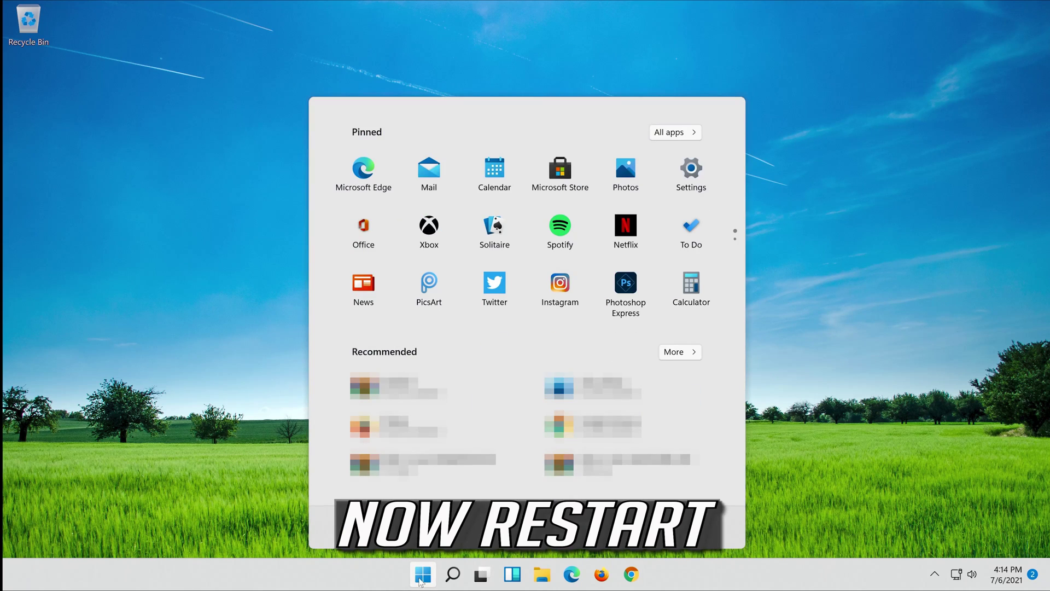
click(723, 527)
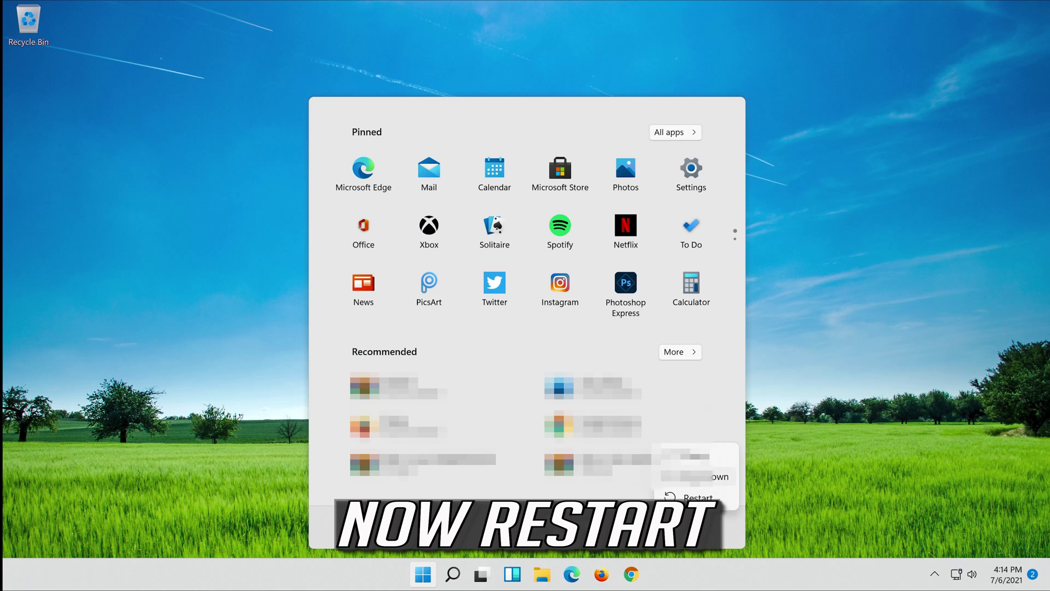
click(696, 498)
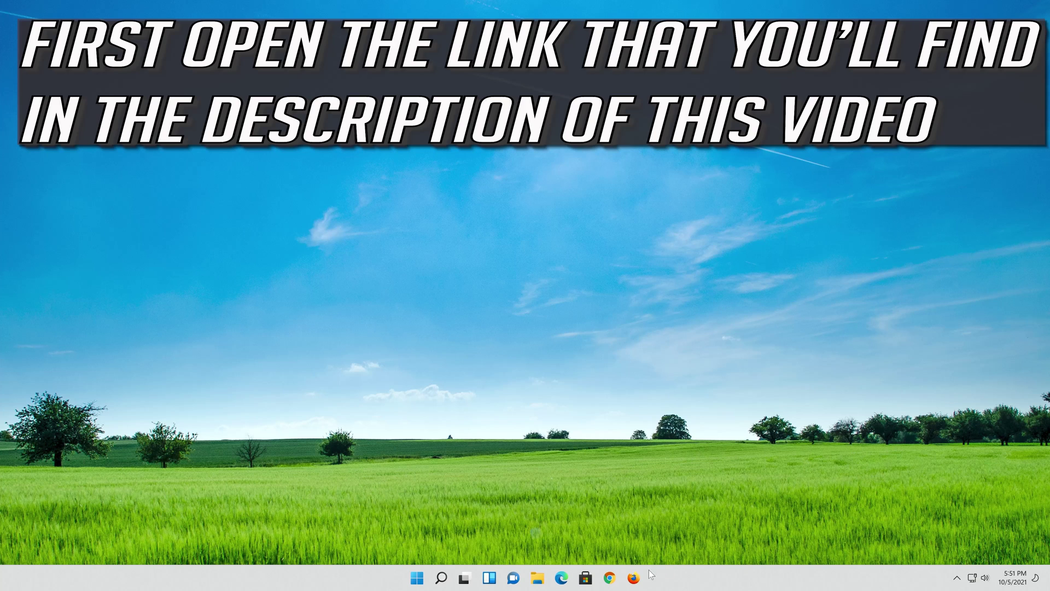
click(633, 578)
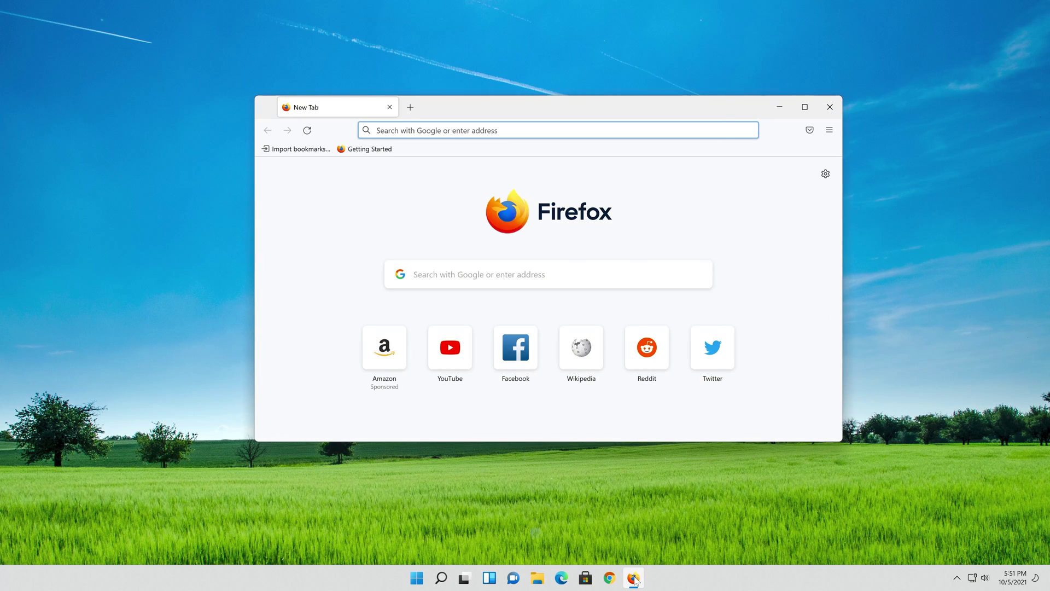
right_click(509, 130)
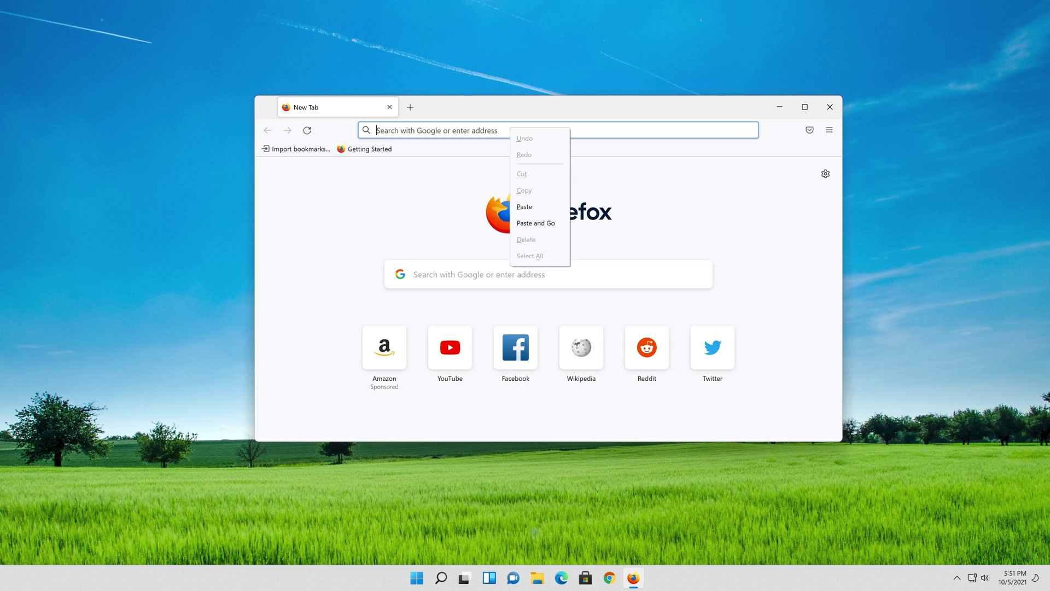
click(535, 222)
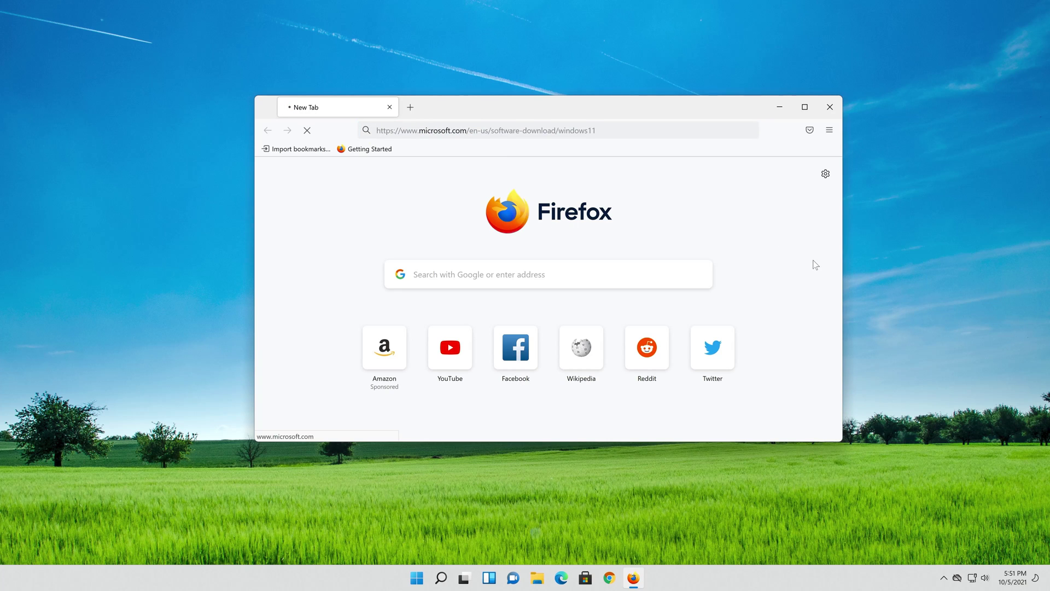
Step: Download the media creation tool offered under Create Windows 11 Installation Media and save MediaCreationToolW11.exe
scroll(801, 268, down, 2)
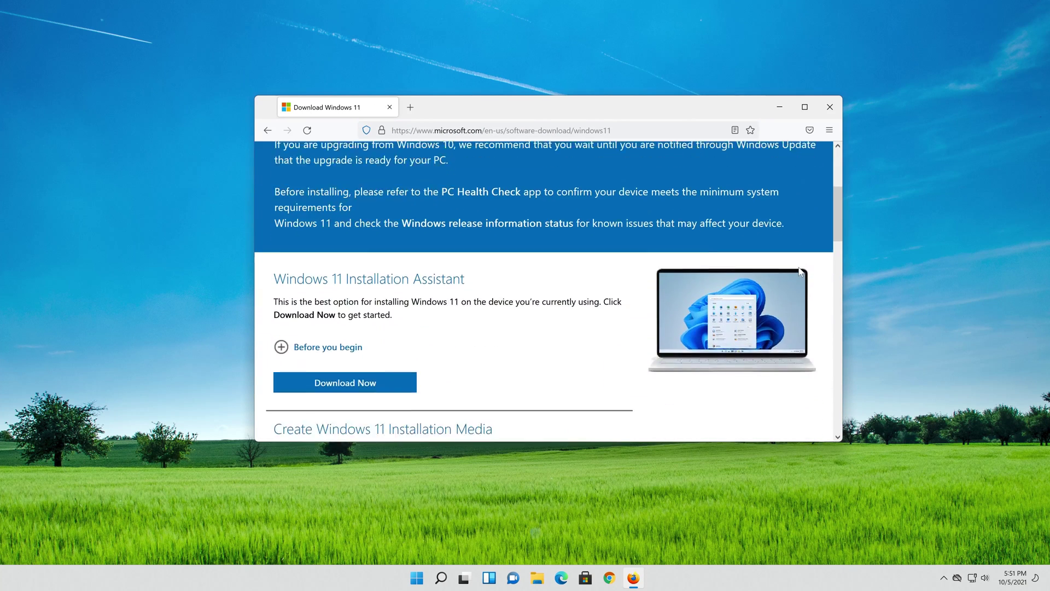
scroll(800, 271, down, 4)
scroll(799, 271, up, 2)
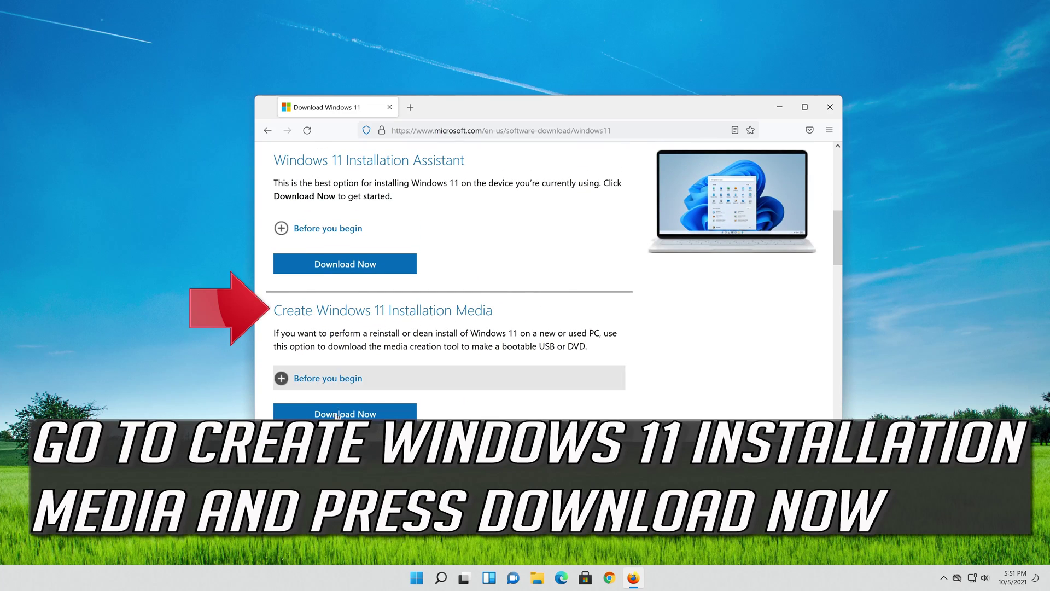
click(372, 415)
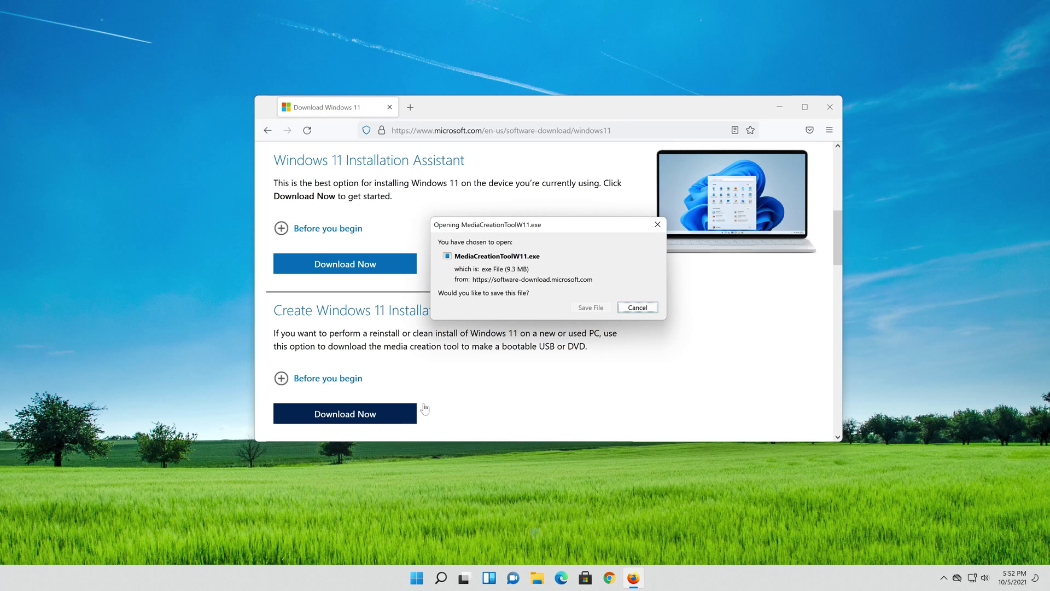
click(601, 308)
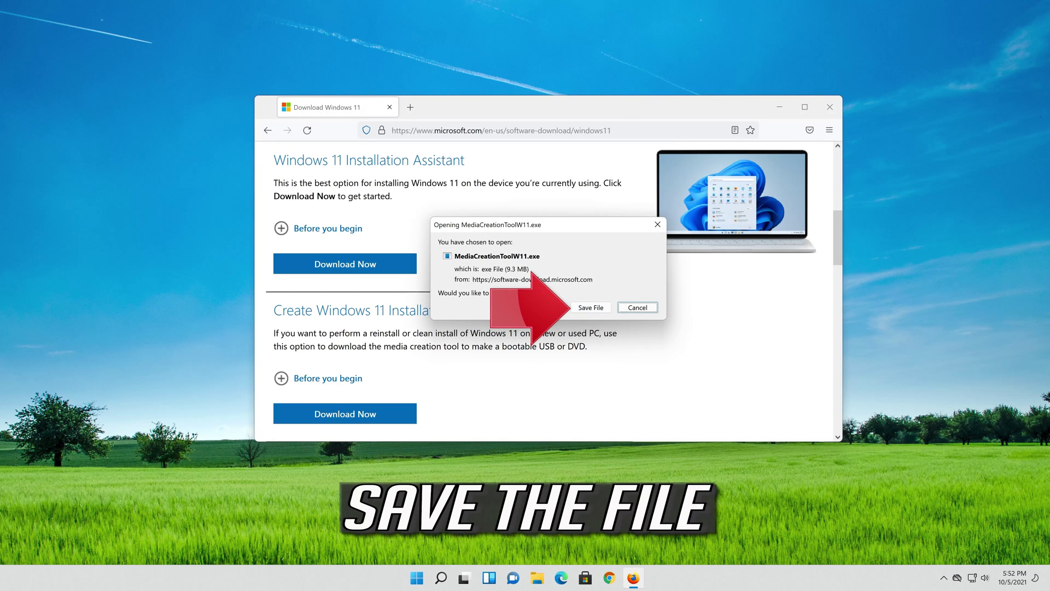
click(589, 311)
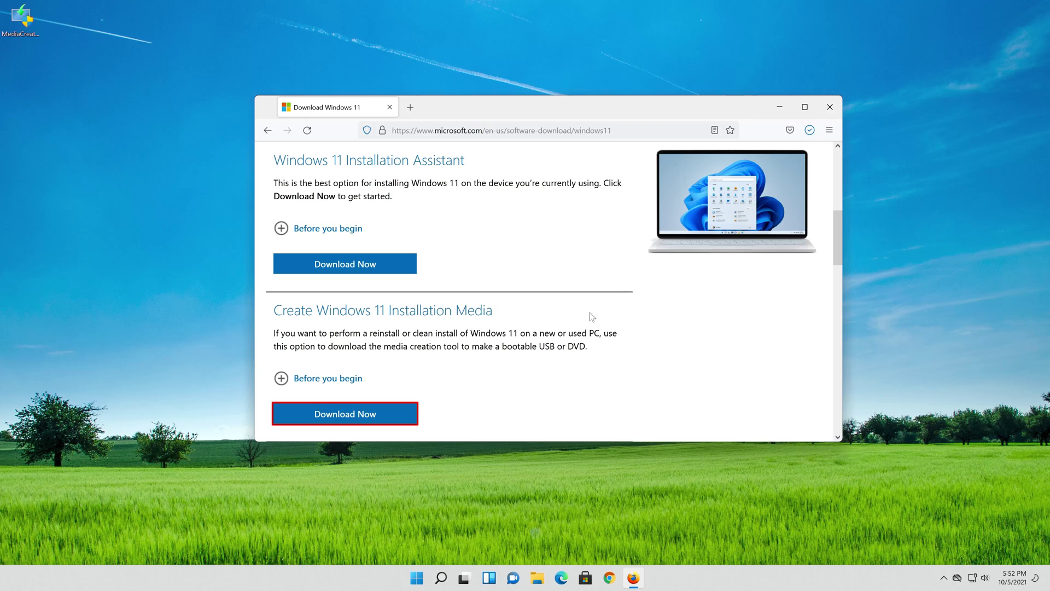
Step: Close the browser, run the downloaded media creation tool with permission to make changes, and accept its license terms
click(829, 115)
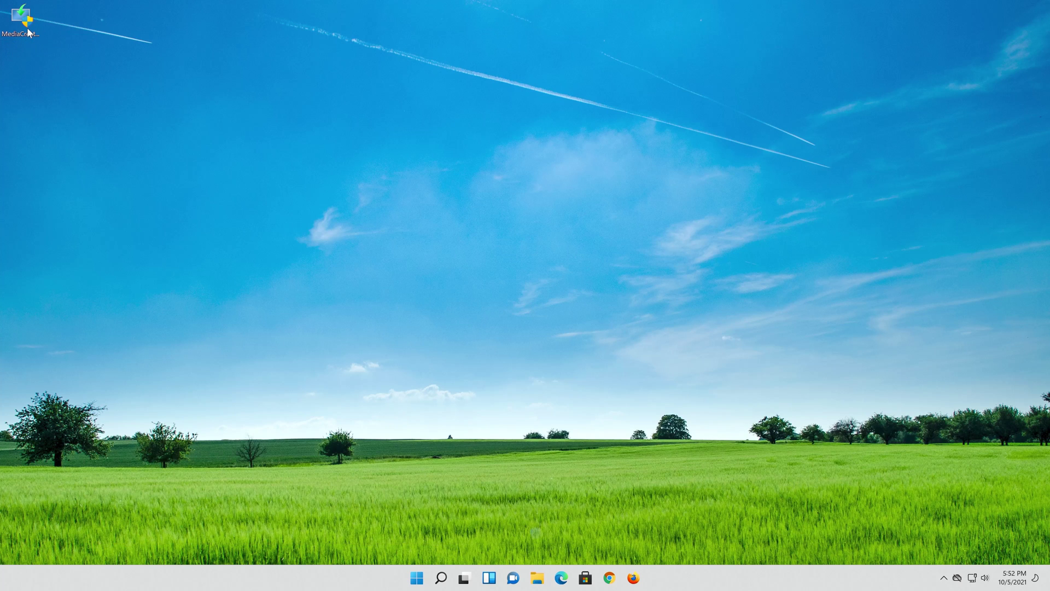
double_click(27, 31)
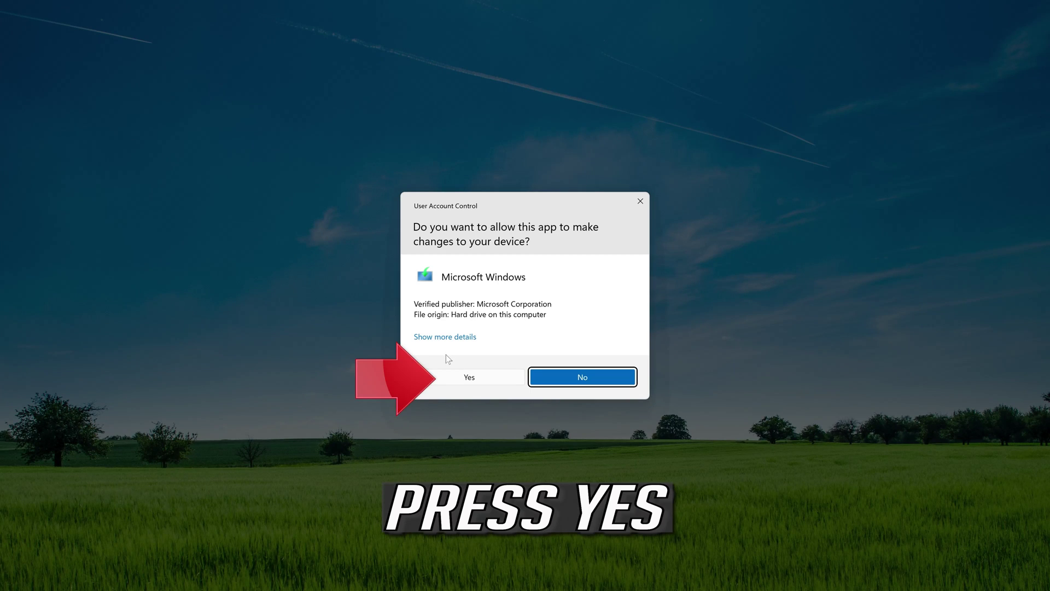
click(469, 379)
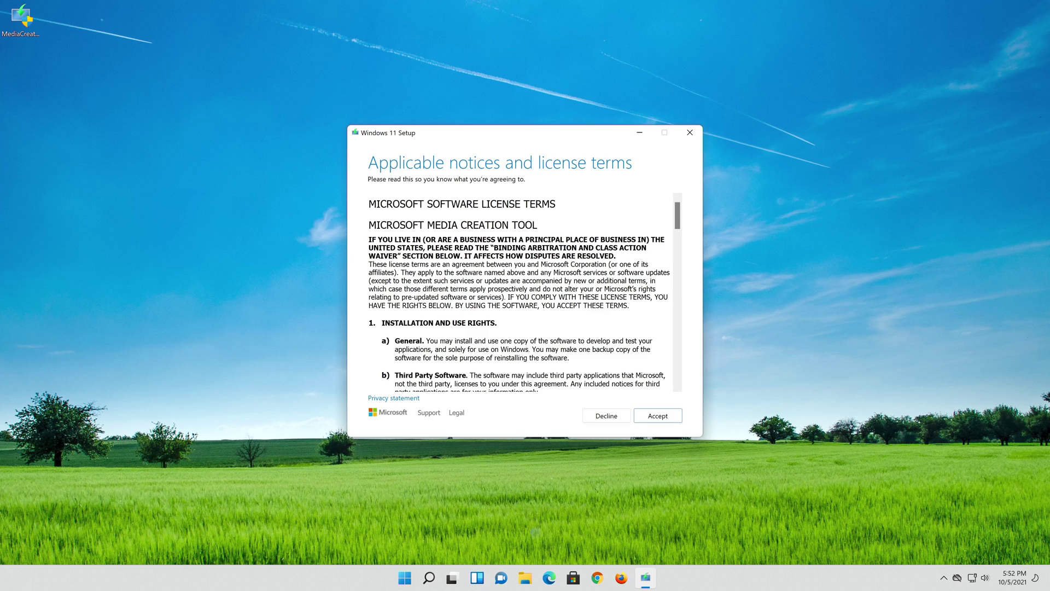
click(658, 415)
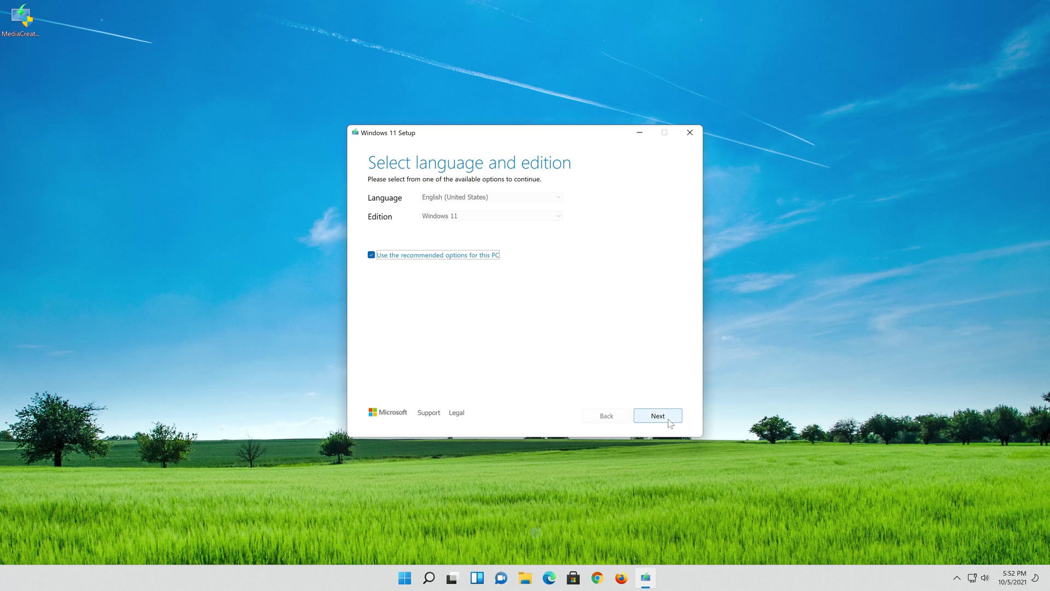
Step: Keep the recommended language and edition options for this PC and choose ISO file as the media to use
click(371, 254)
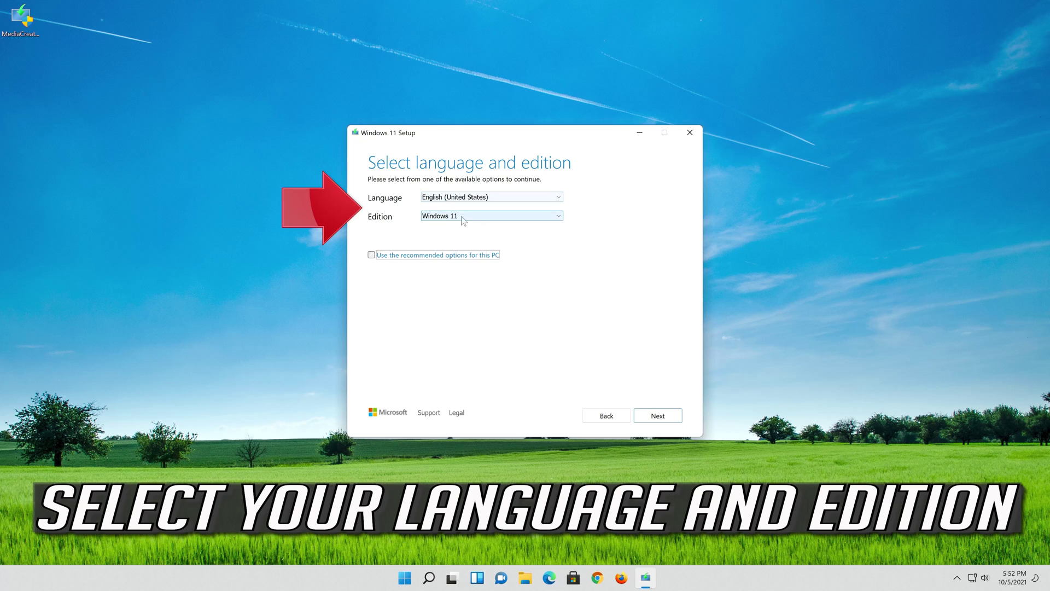
click(371, 255)
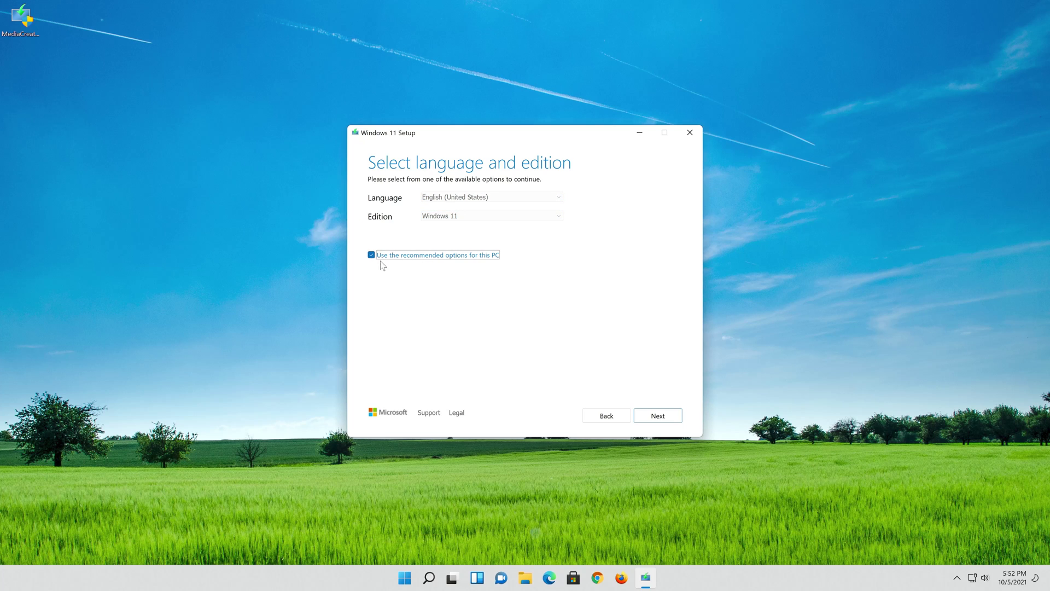
click(660, 418)
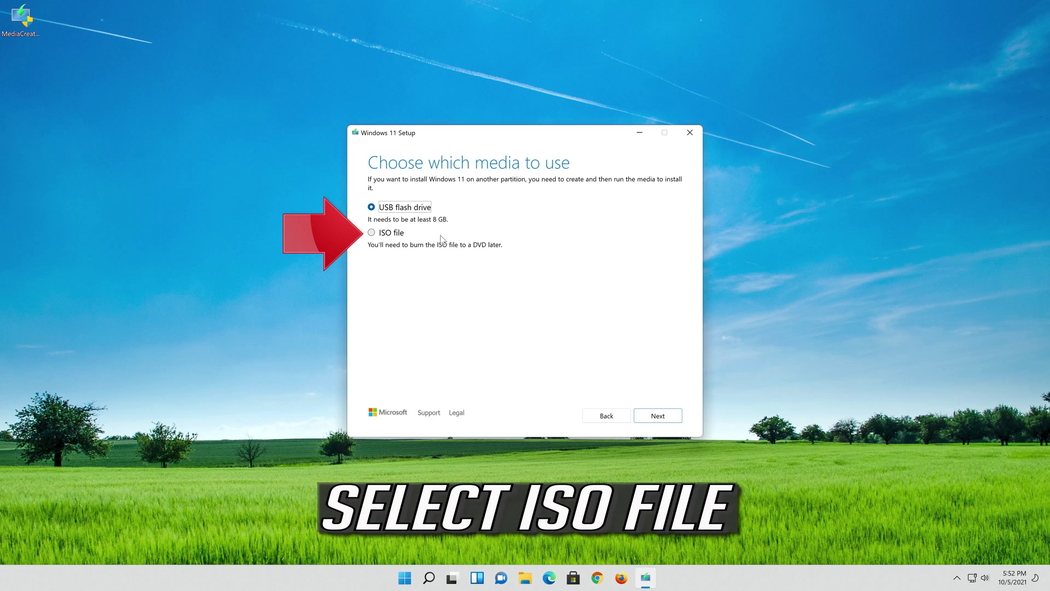
click(373, 234)
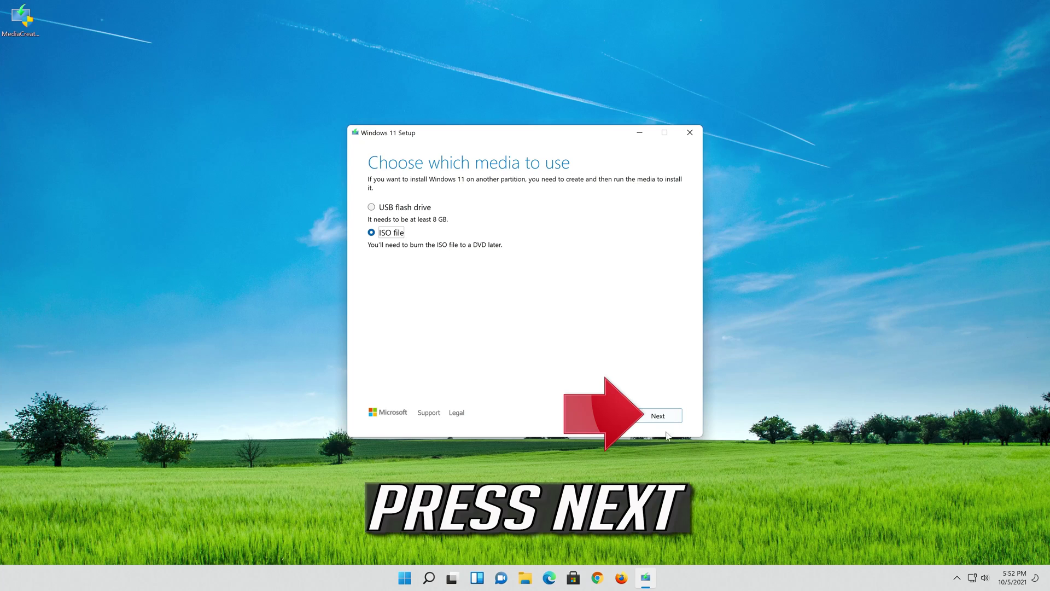
click(662, 415)
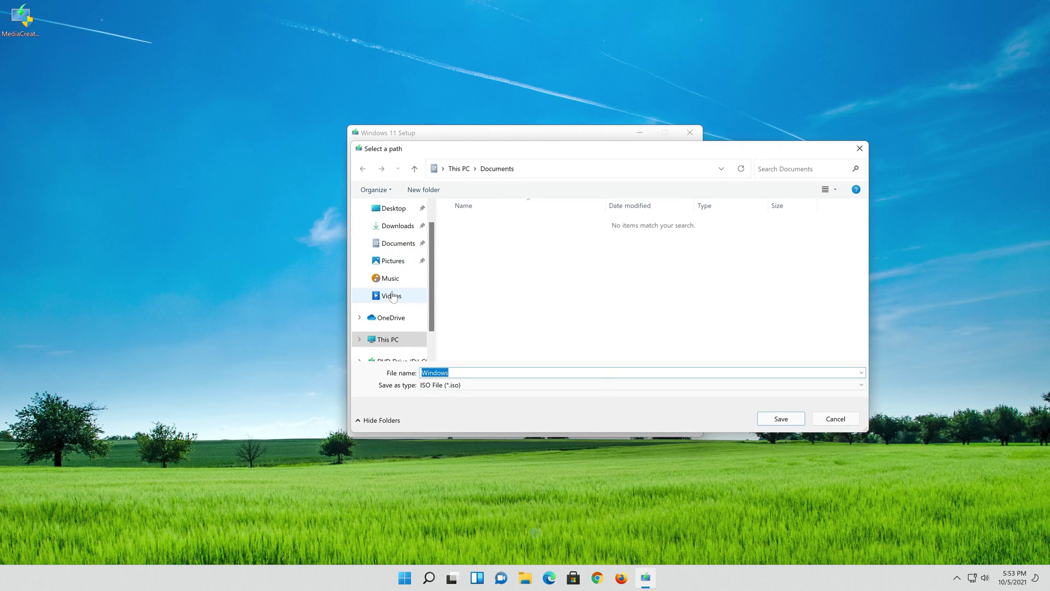
Step: Save the ISO file to the Desktop as Windows 11 and finish the setup wizard once the download completes
click(404, 213)
double_click(454, 372)
click(454, 372)
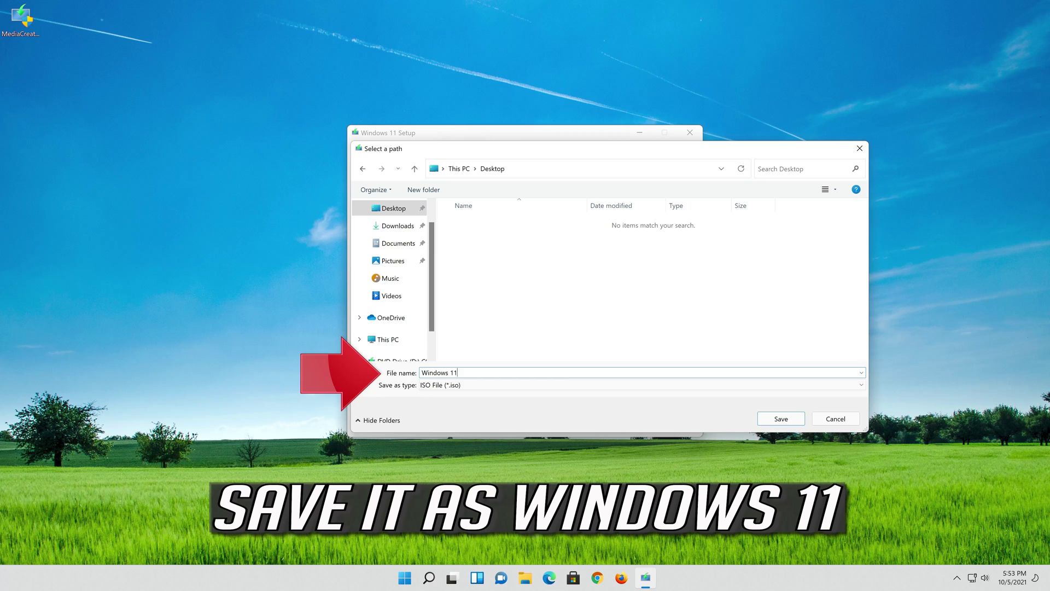
click(791, 423)
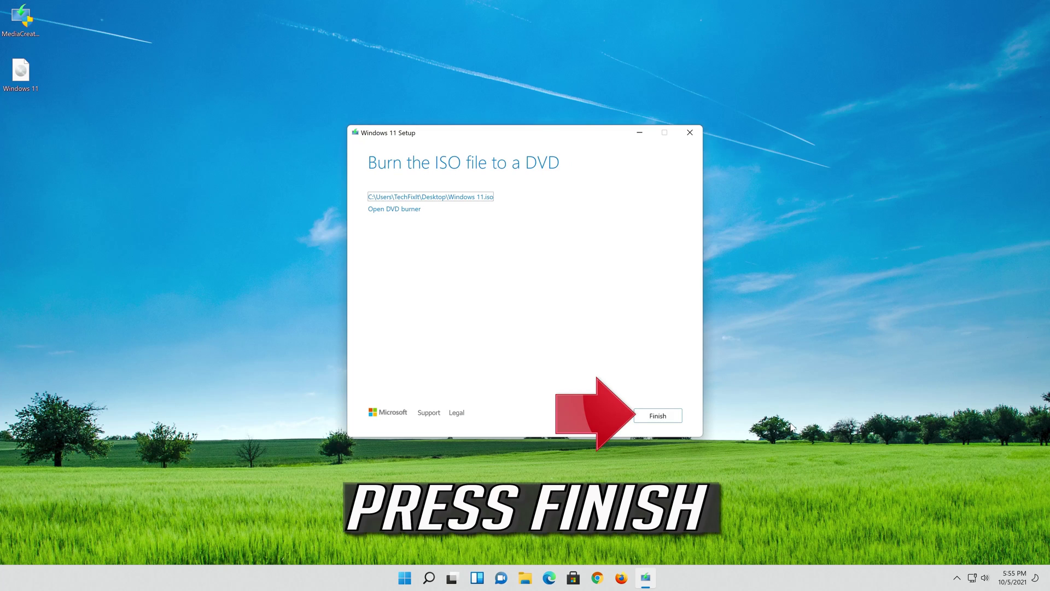
click(659, 417)
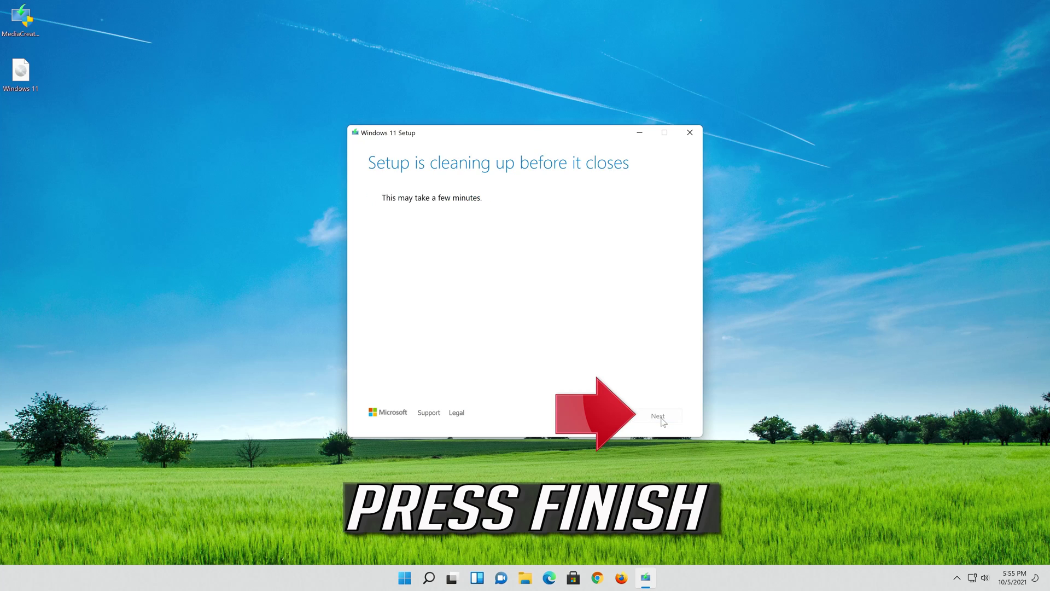
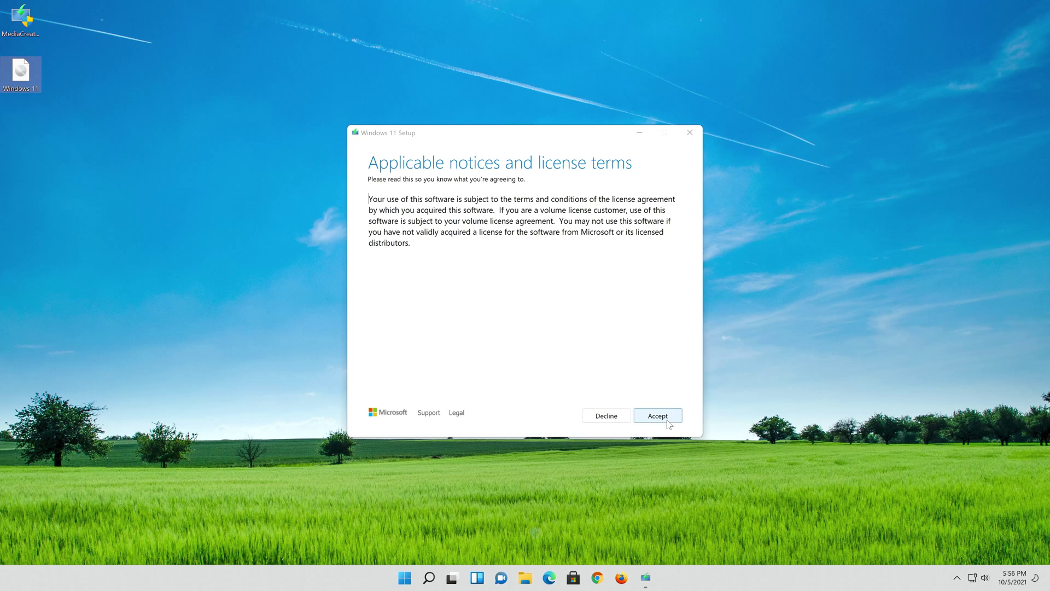
Step: Accept the Windows 11 Setup license terms, choose to keep personal files and apps, and start the installation
click(656, 421)
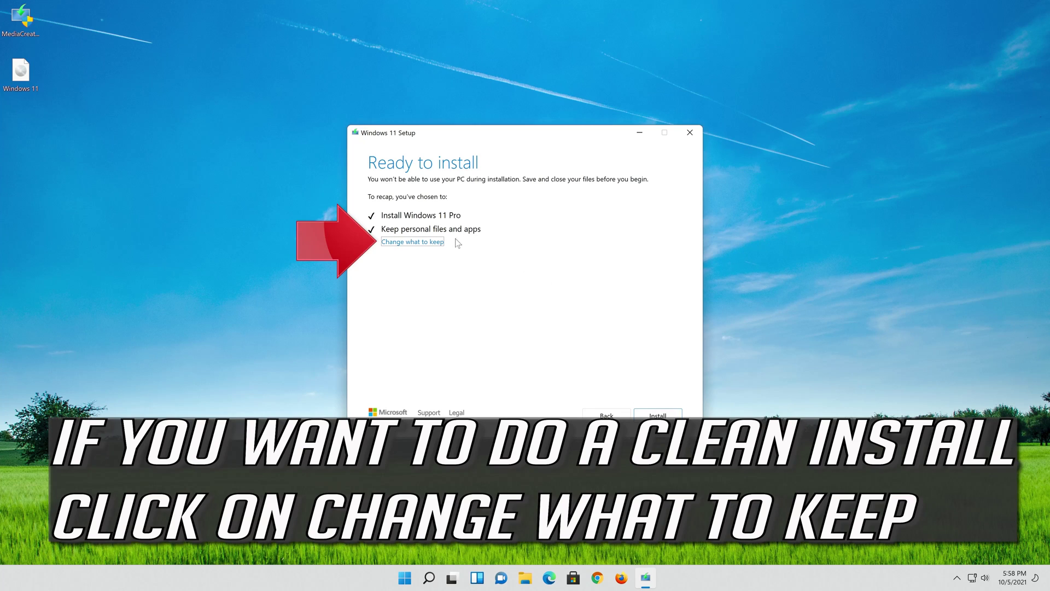
click(431, 242)
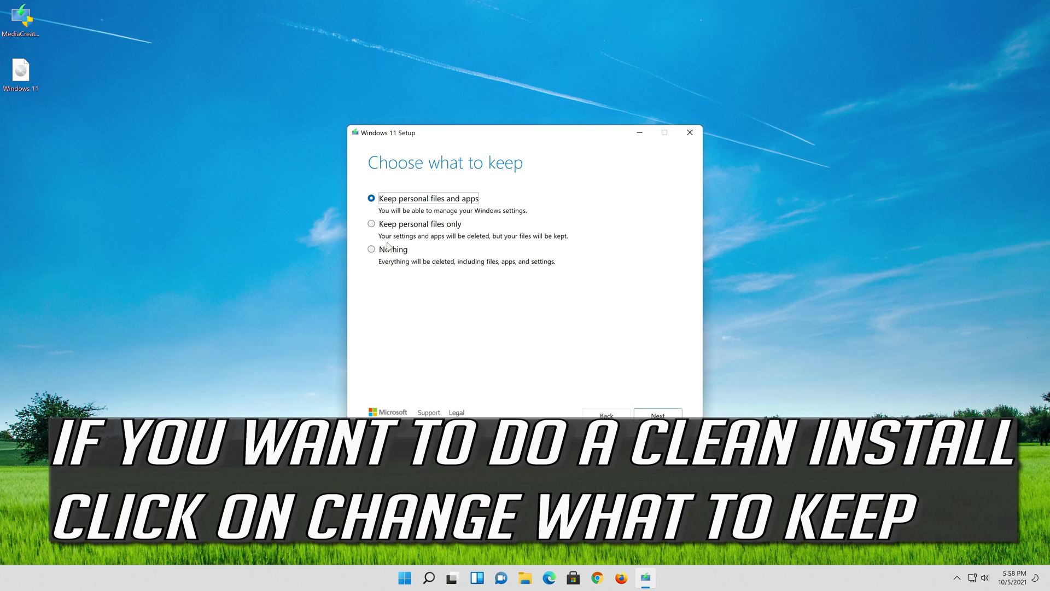
click(659, 415)
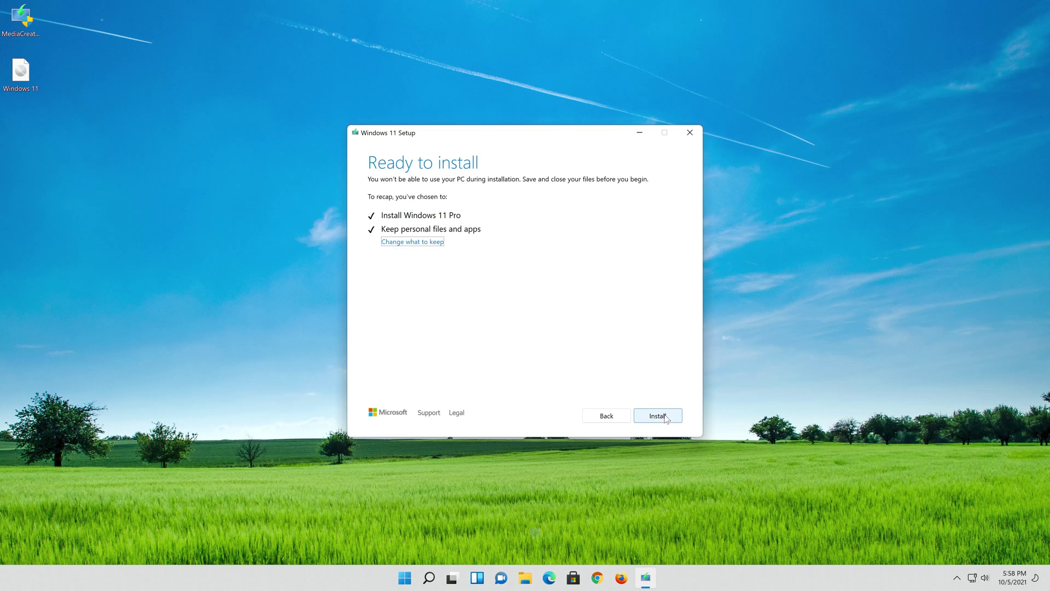
click(658, 415)
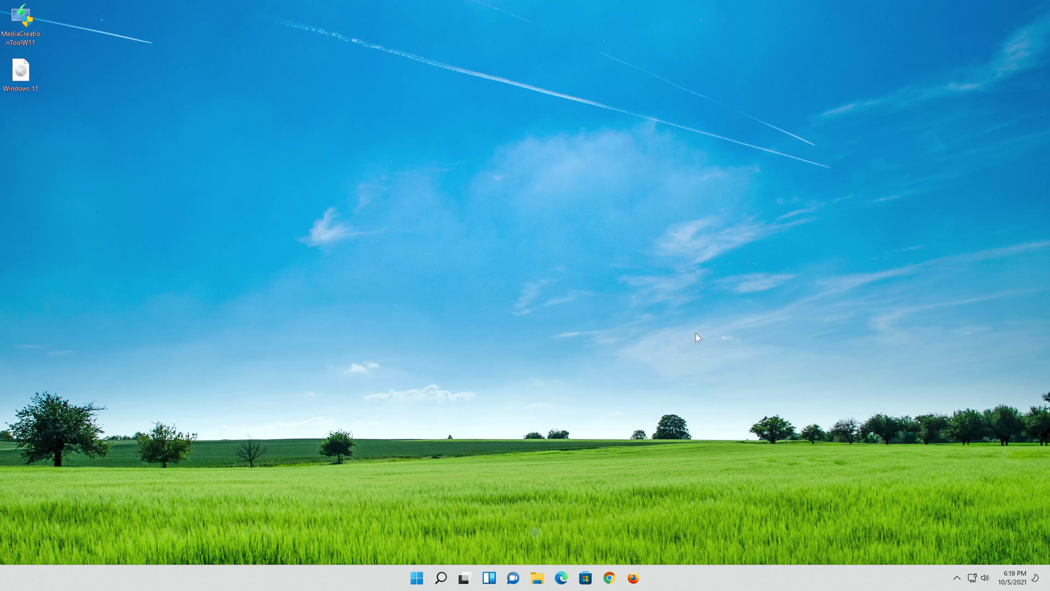
Step: Eject the mounted Windows 11 DVD drive (D:) in File Explorer and close the window
click(543, 576)
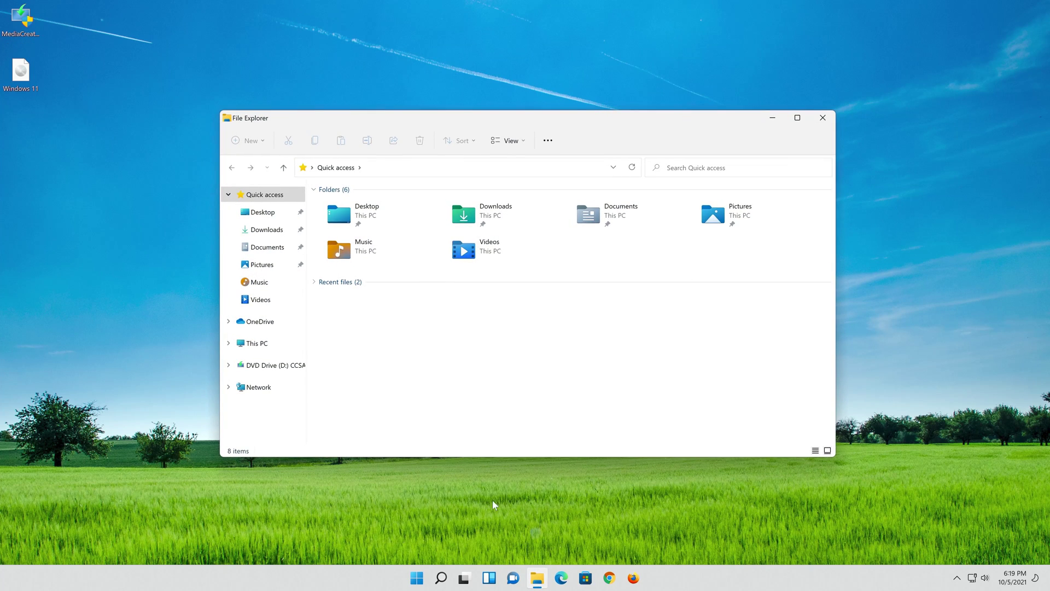
right_click(280, 371)
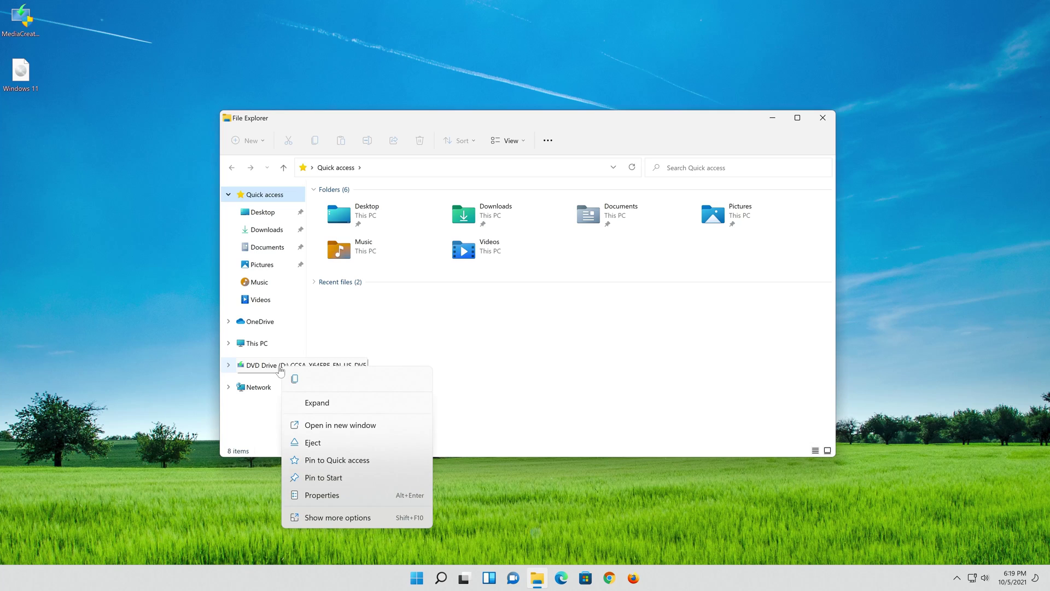
click(360, 443)
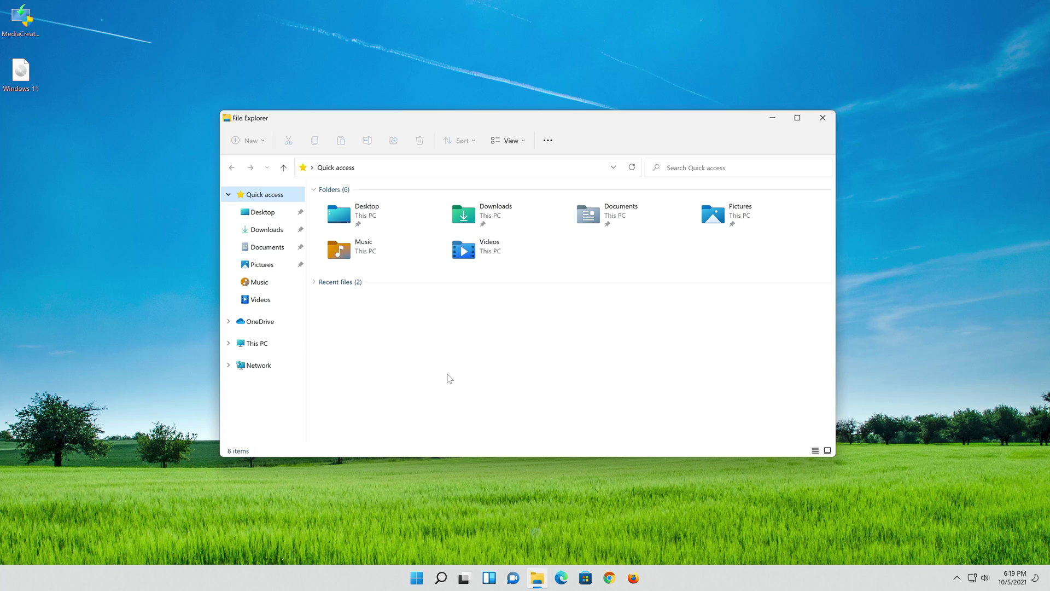
click(826, 123)
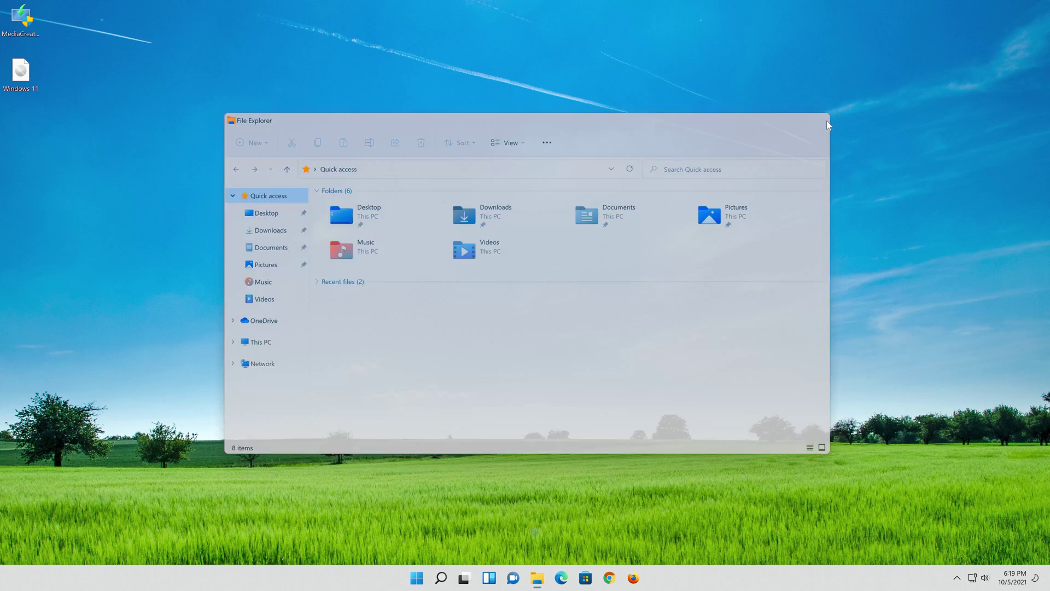